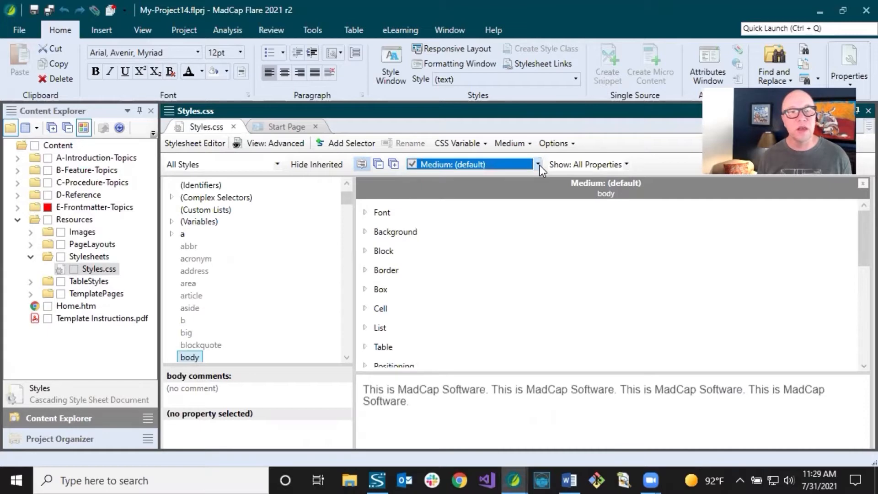
Switch the stylesheet editor to the simplified view and review the mediums available in Styles.css.
click(280, 145)
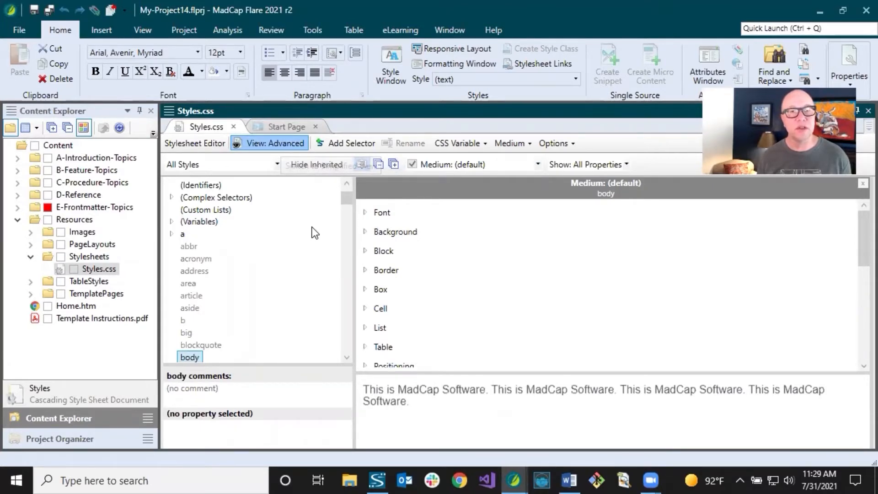
key(F11)
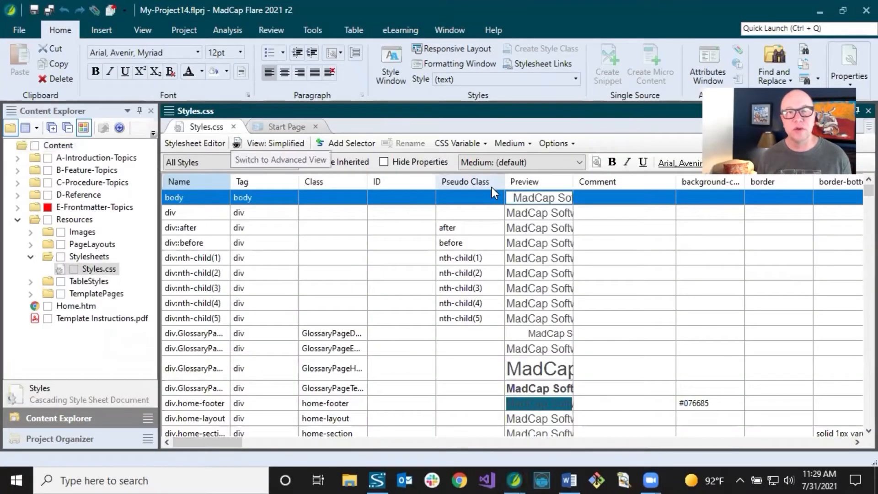
click(580, 163)
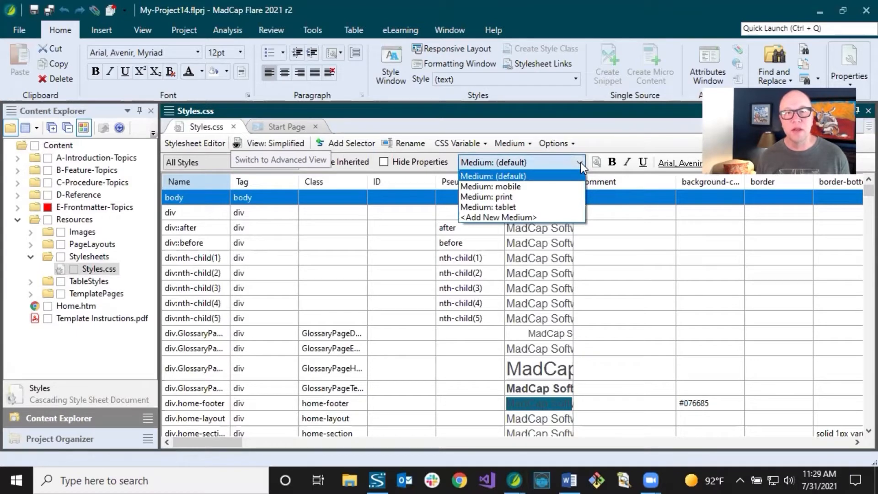
click(581, 163)
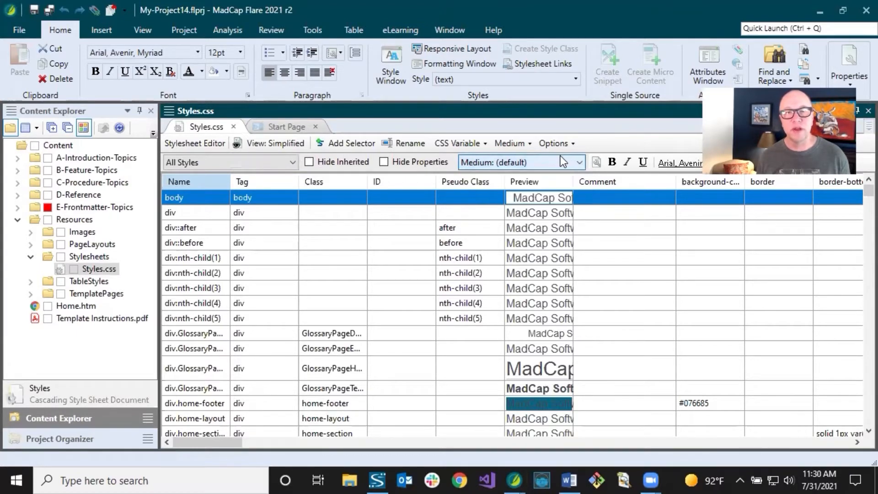
Check the commands for adding and deleting mediums, and look over the stylesheet's medium choices again.
click(524, 143)
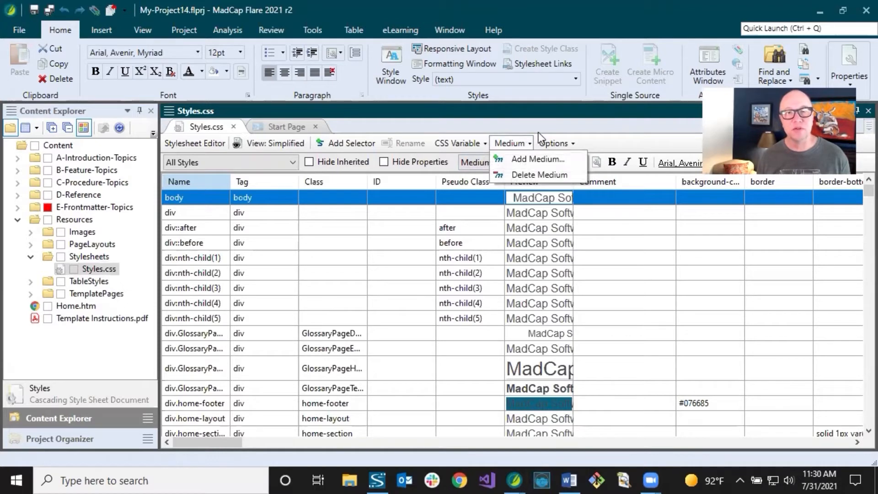
click(574, 139)
click(622, 141)
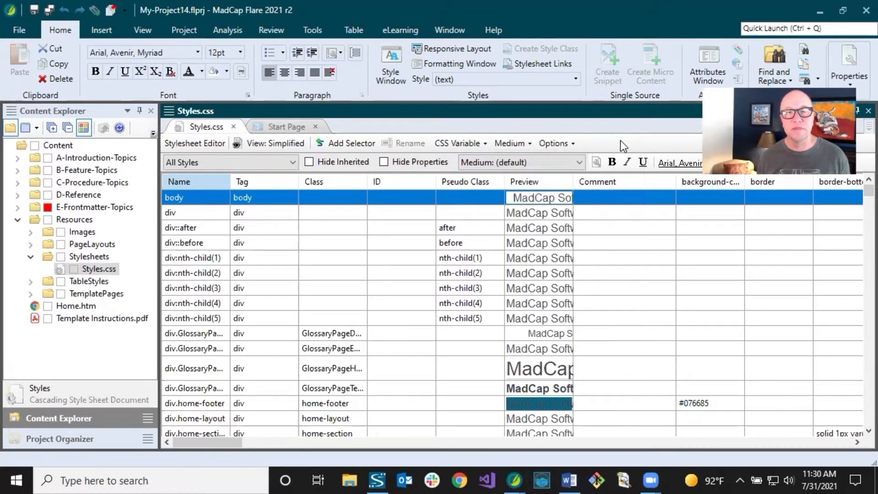
click(567, 163)
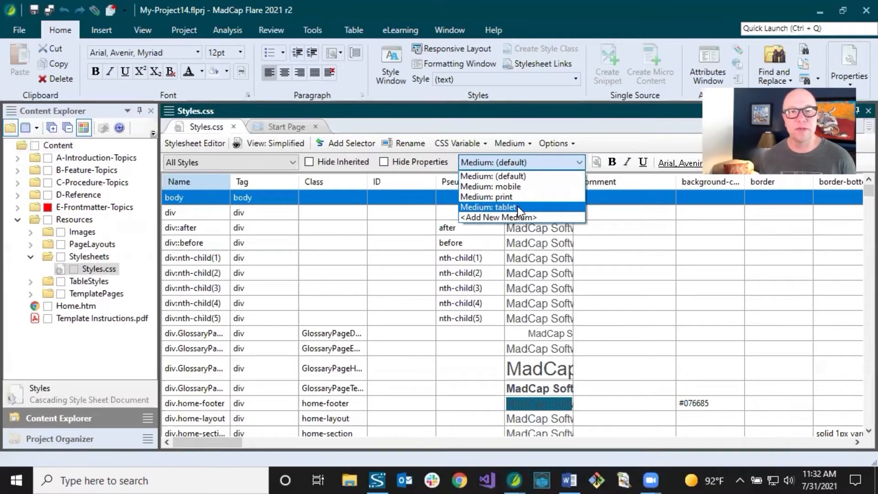
click(605, 140)
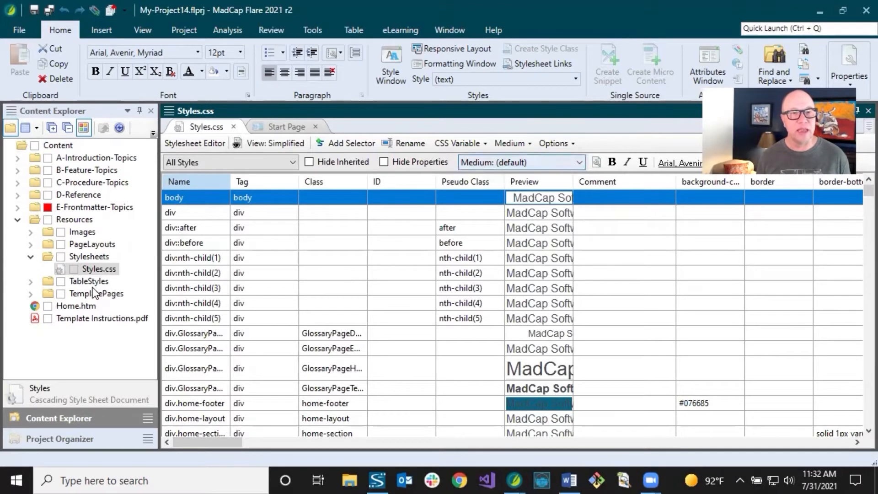
Open the HTML5 target from the project's targets and check the stylesheet medium in its advanced settings.
click(82, 441)
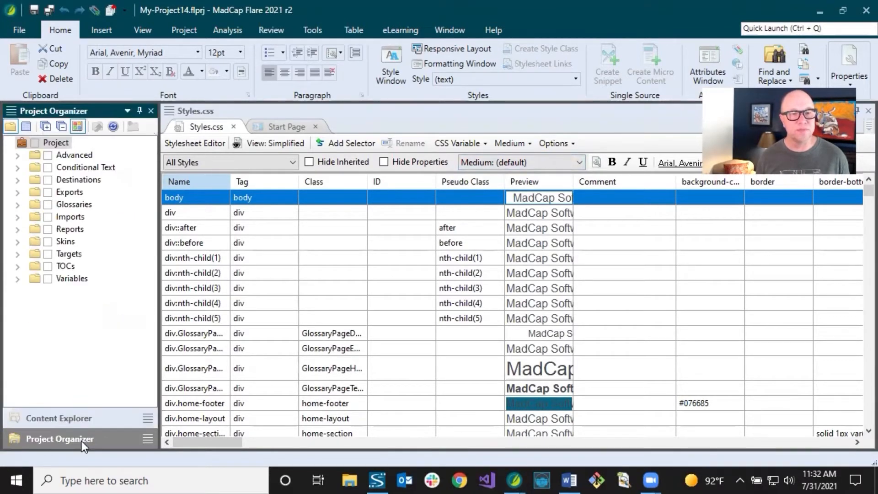
click(17, 255)
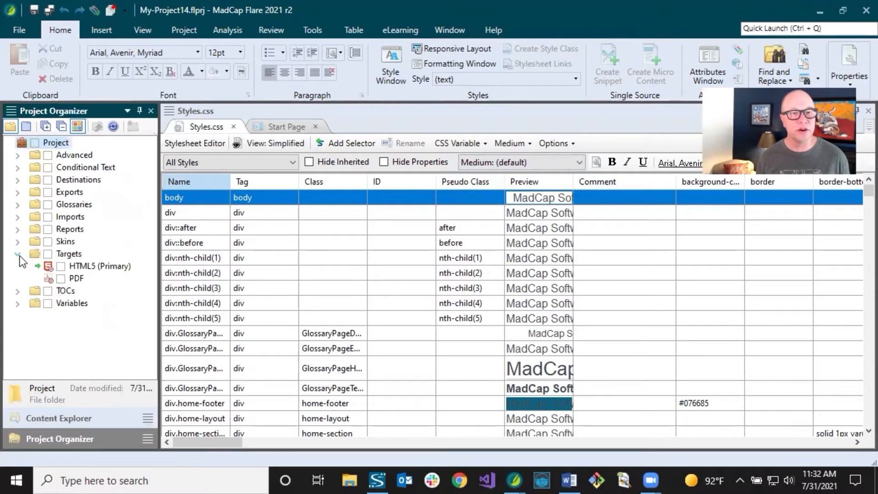
click(90, 268)
double_click(88, 268)
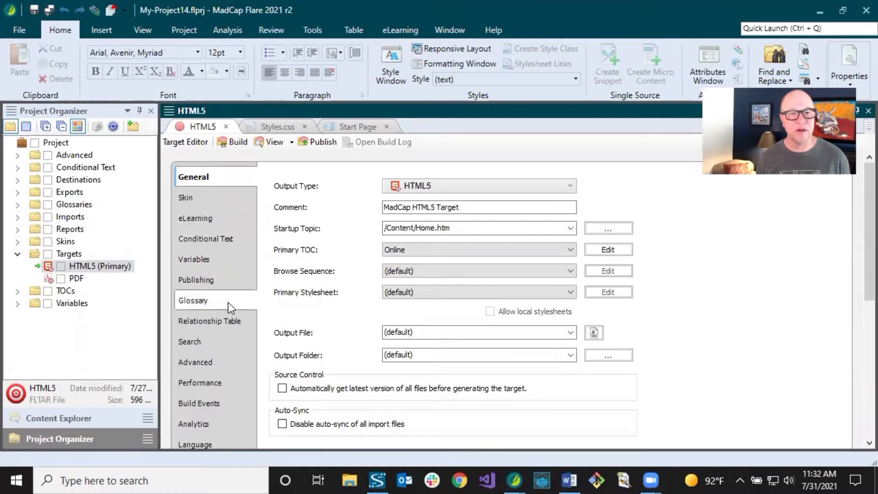
click(213, 357)
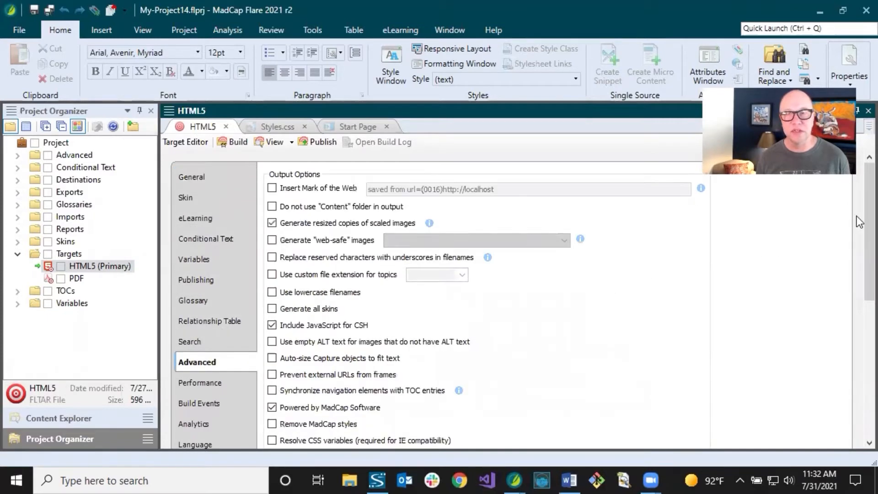
drag(858, 207, 857, 386)
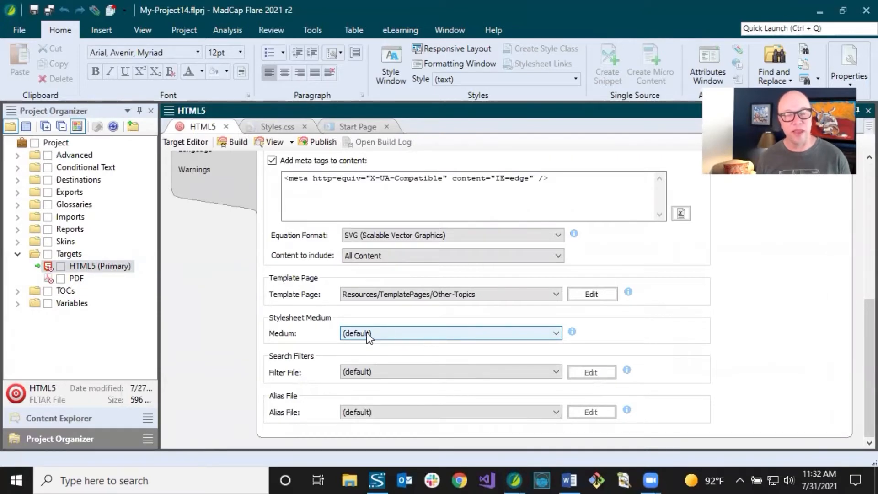
Open the PDF target and check the stylesheet medium in its advanced settings.
click(76, 280)
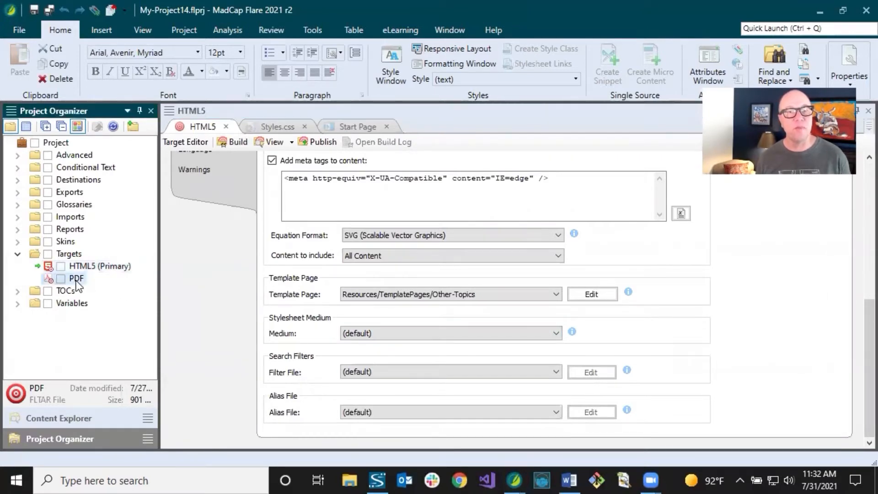
double_click(76, 280)
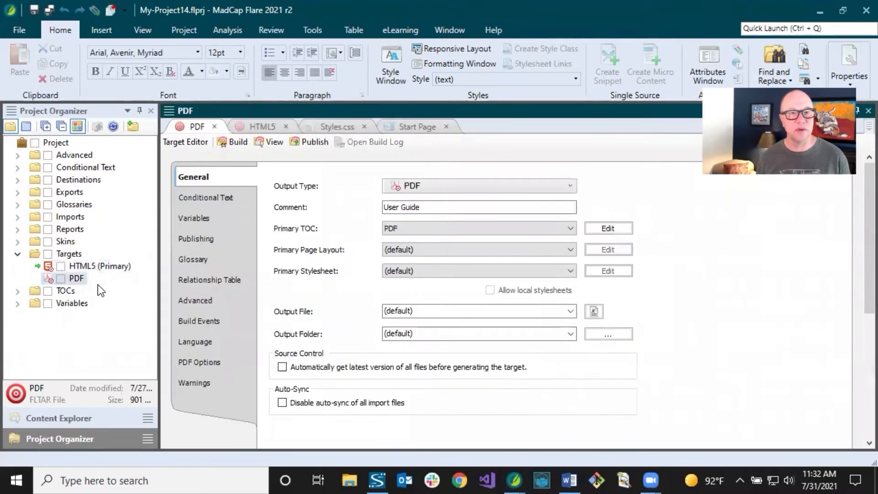
click(185, 297)
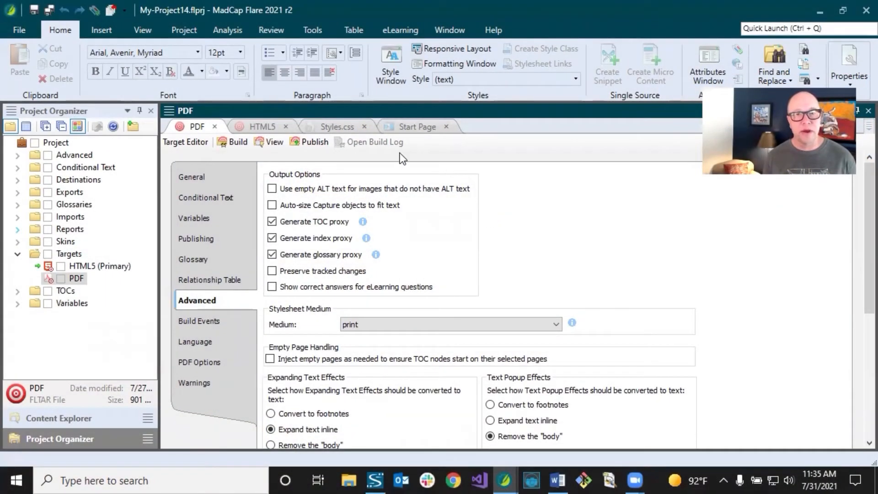
Return to the Styles.css stylesheet and start adding a new medium.
click(335, 125)
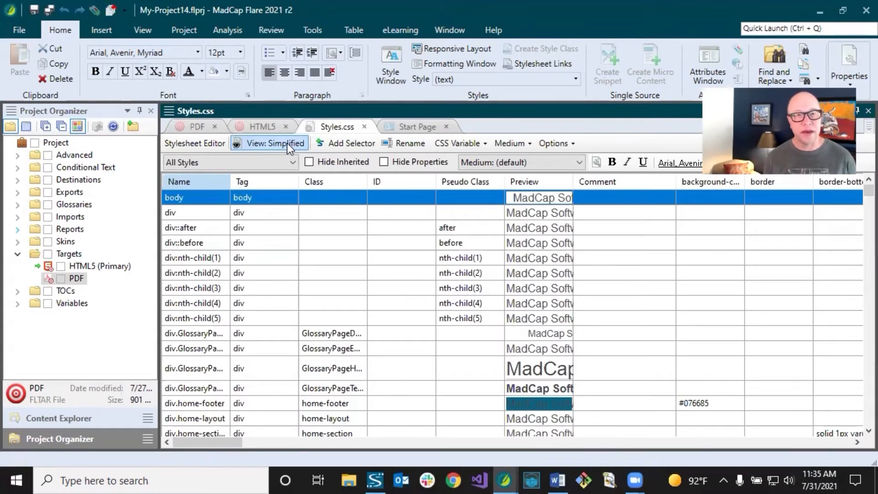
click(524, 143)
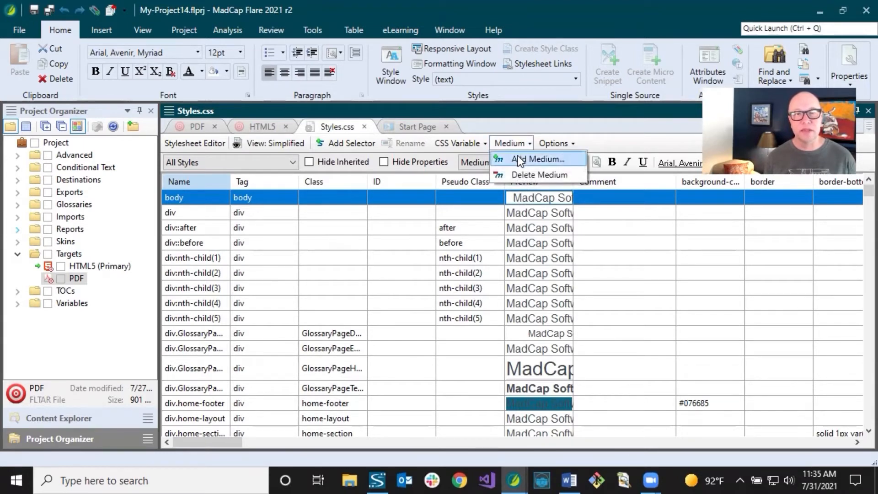
click(518, 155)
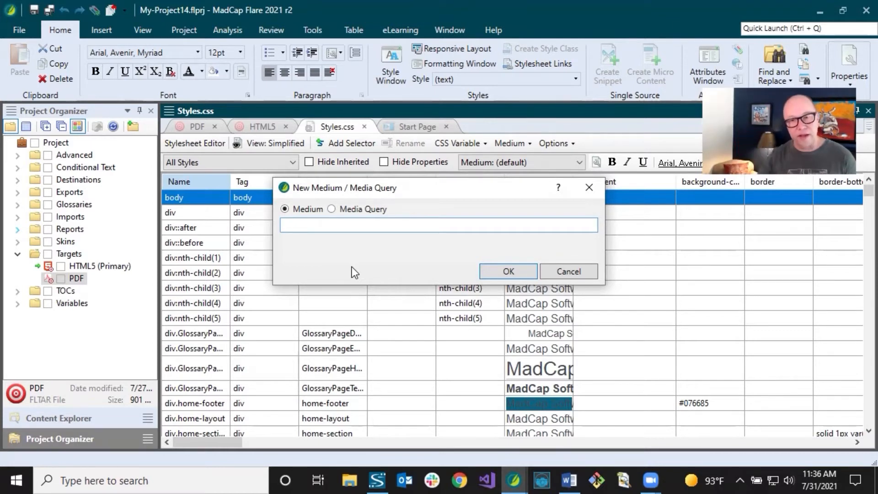
Switch to the Shared.flprj project window and look through its product content folders, including Flare and Capture.
mouse_move(515, 476)
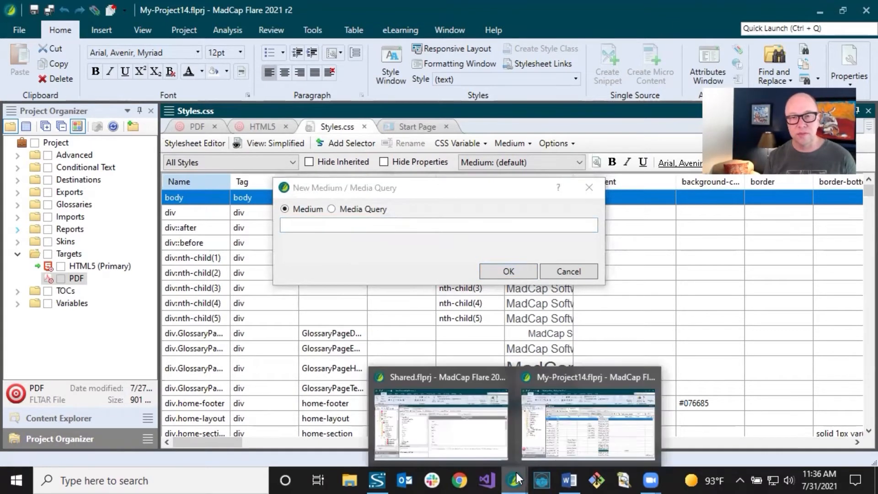
click(484, 444)
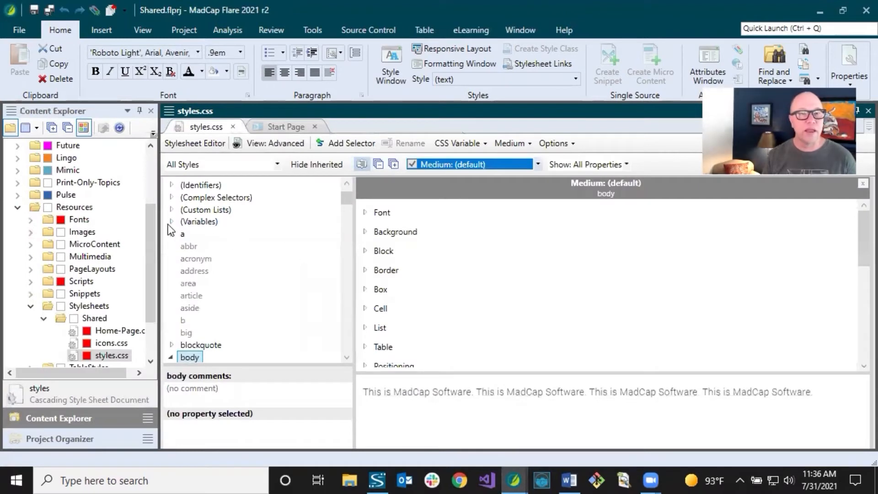
drag(154, 231, 153, 147)
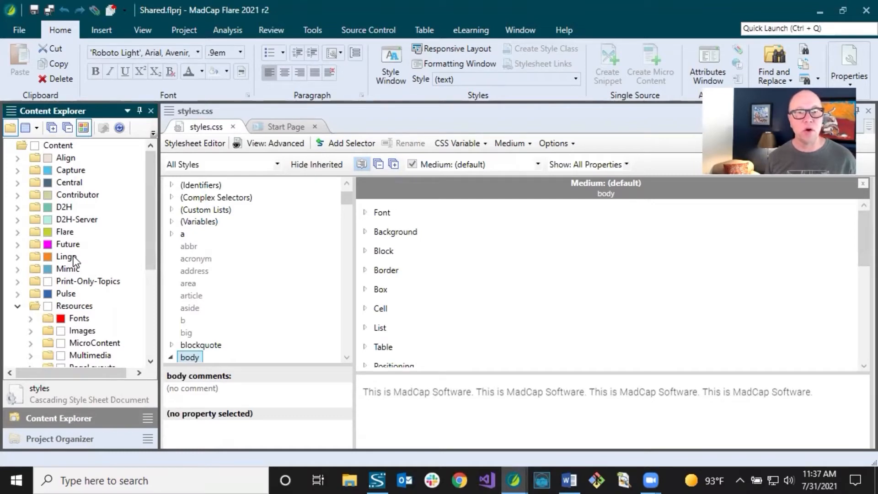
click(55, 232)
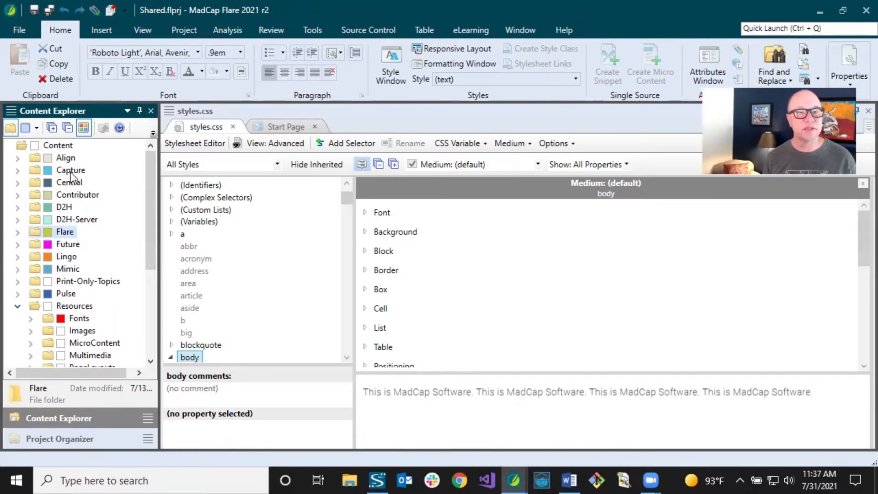
click(93, 172)
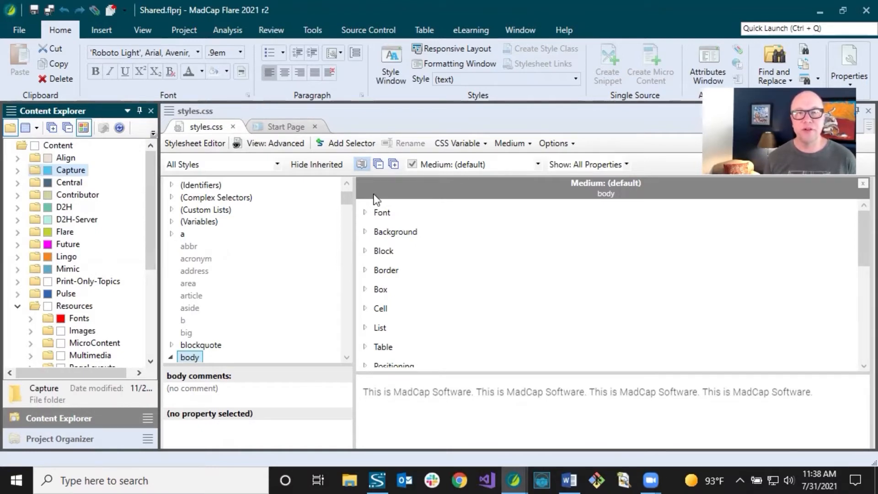
Review the full list of mediums defined in the shared project's styles.css.
click(538, 164)
click(538, 165)
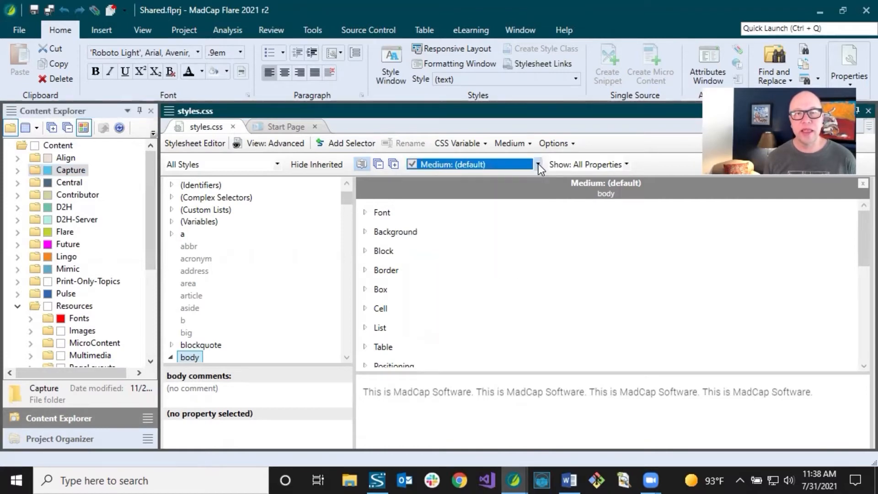
click(539, 164)
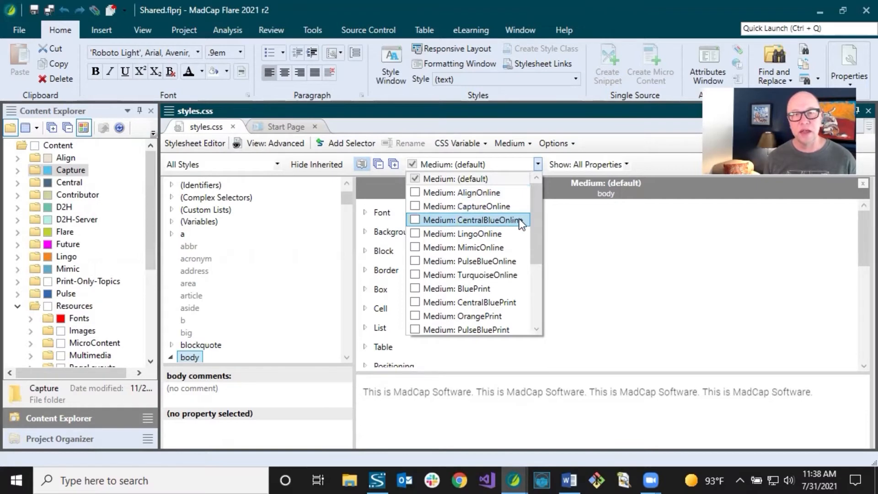
drag(537, 215, 534, 254)
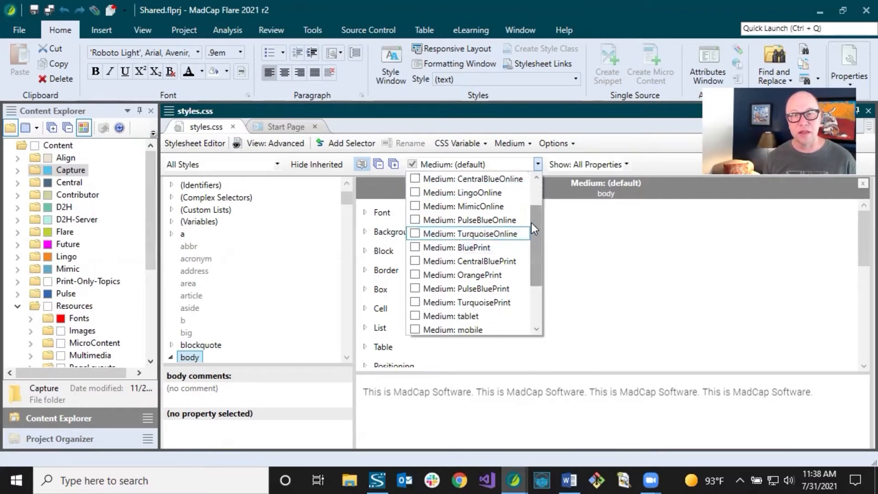
drag(532, 223, 537, 263)
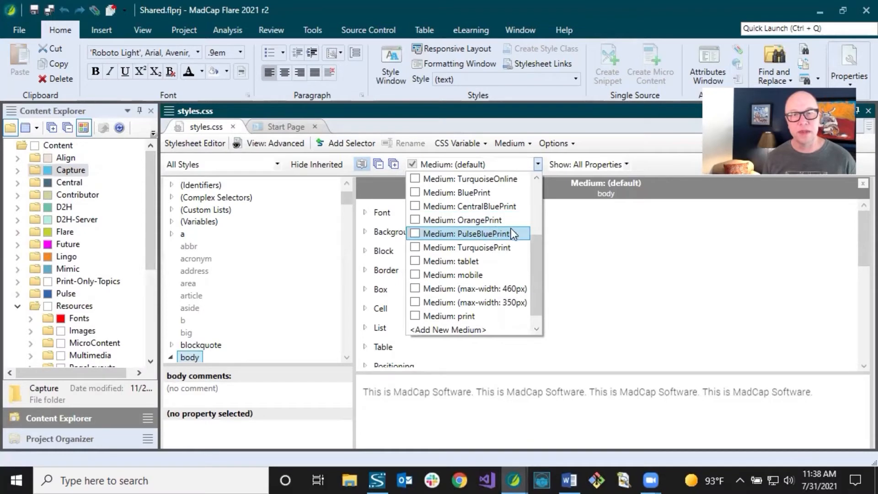
drag(536, 251, 536, 194)
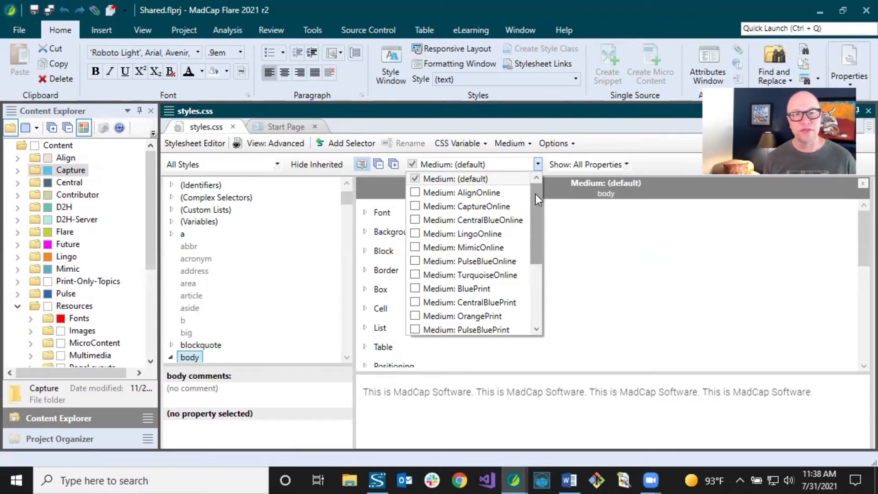
click(640, 144)
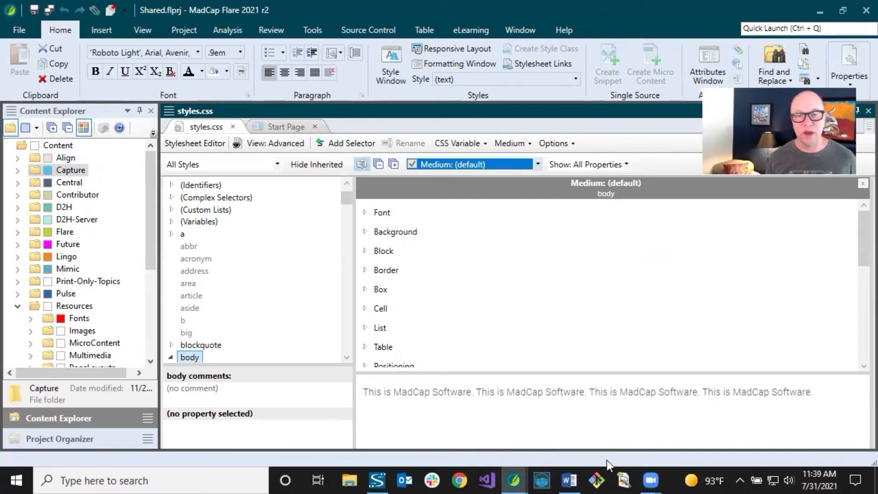
Return to the My-Project14 window and create the new medium named ProductLineB.
mouse_move(514, 480)
click(537, 446)
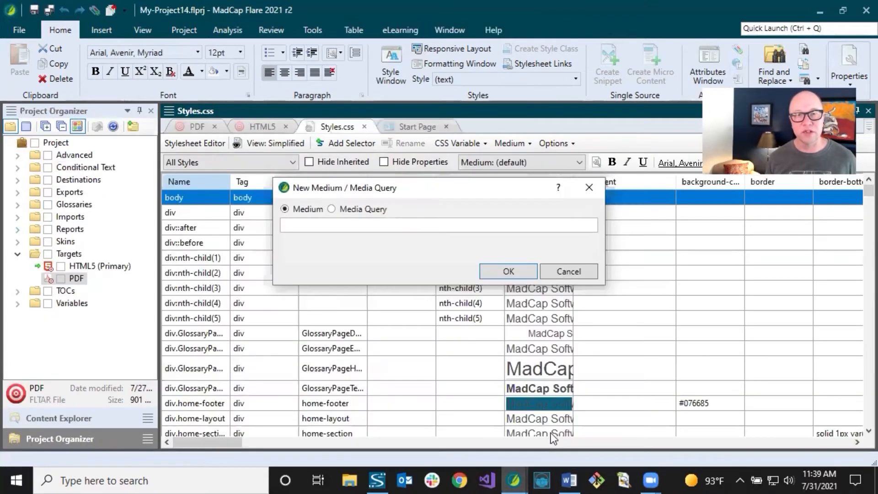
click(329, 230)
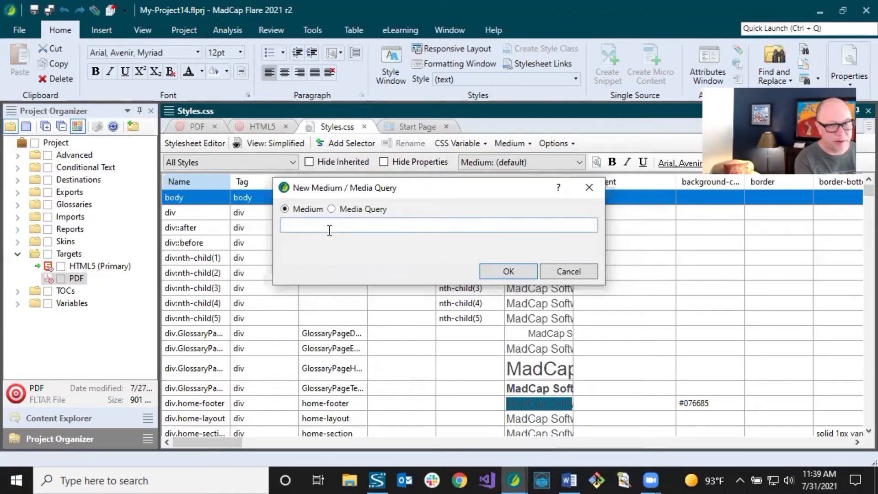
text(Product)
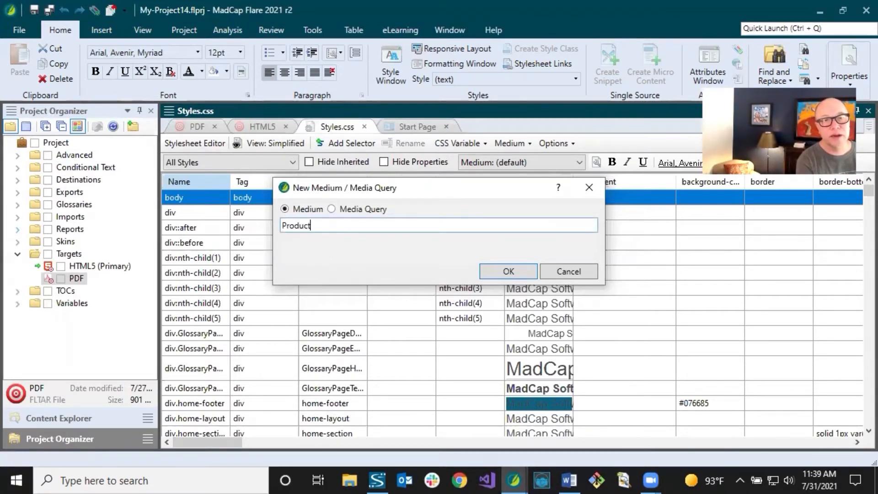
text(LineB)
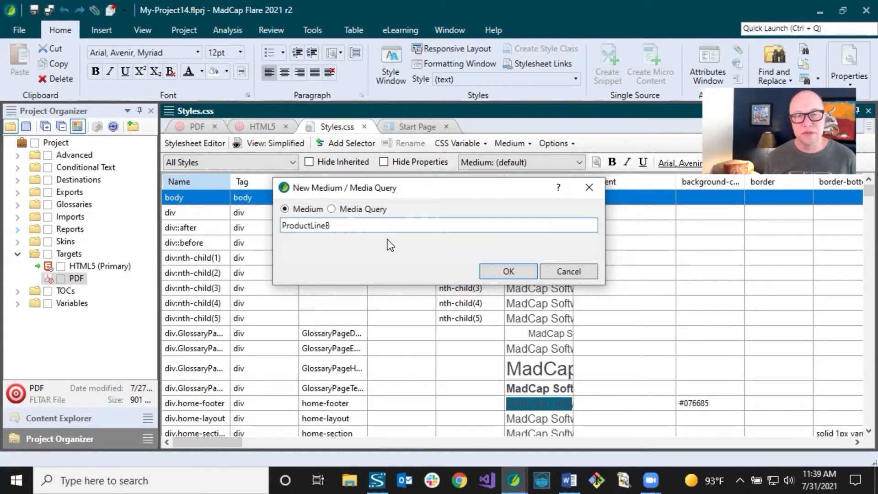
click(496, 271)
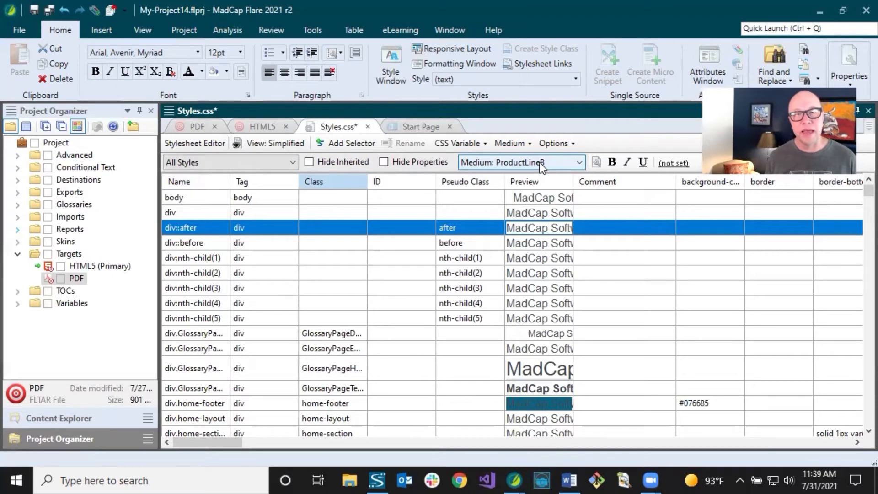
Switch the stylesheet to the default medium, check the list of available mediums, and save Styles.css.
click(540, 163)
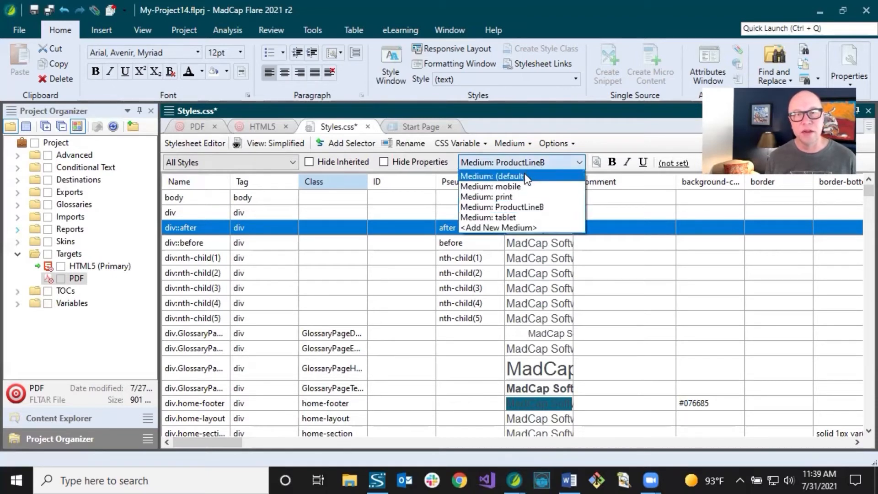
click(528, 174)
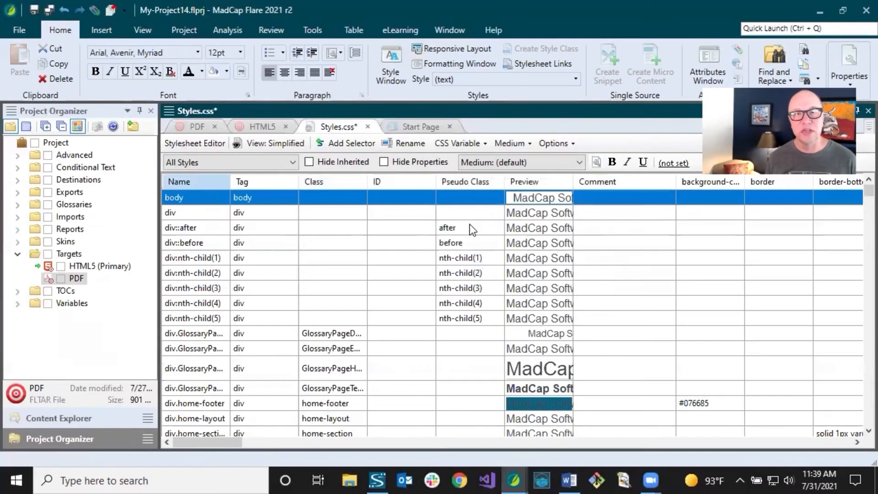
click(514, 164)
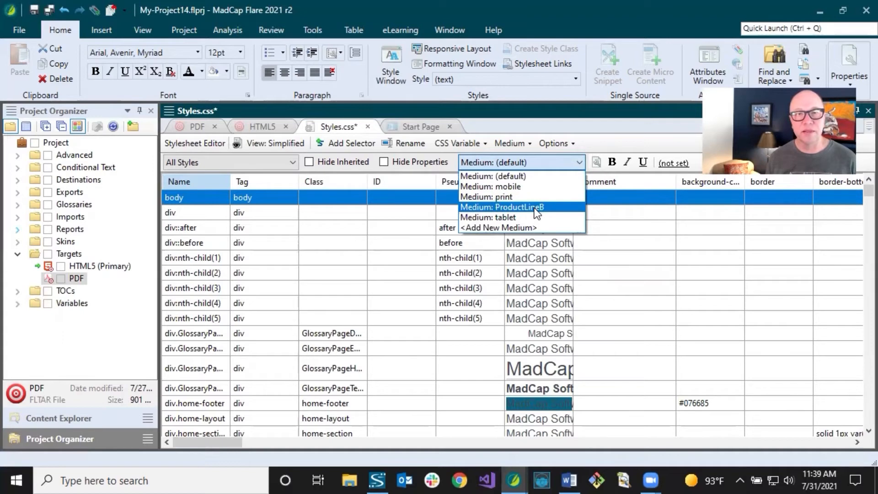
click(597, 139)
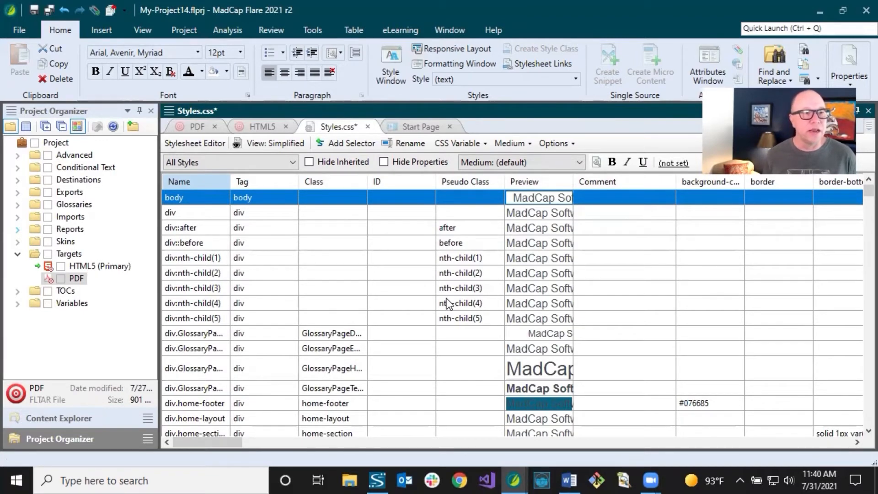
click(34, 11)
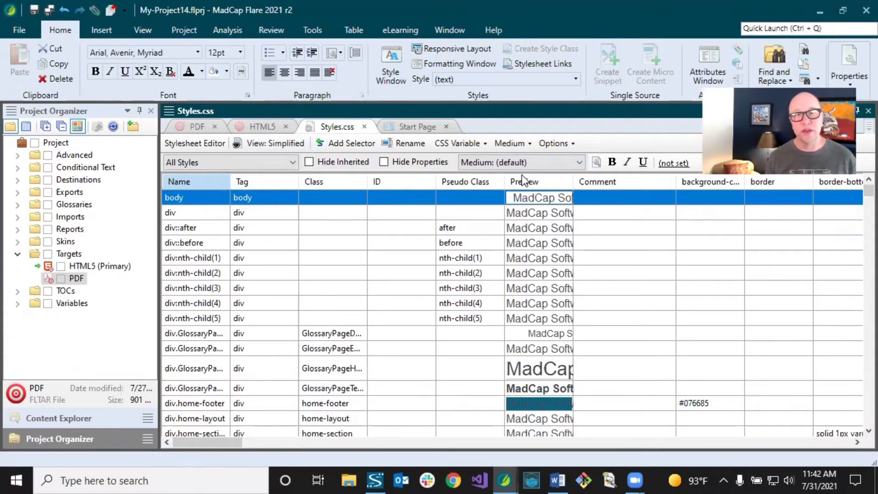
Change the stylesheet editor to Advanced view and narrow the styles list and Project Organizer to enlarge the properties area.
click(531, 162)
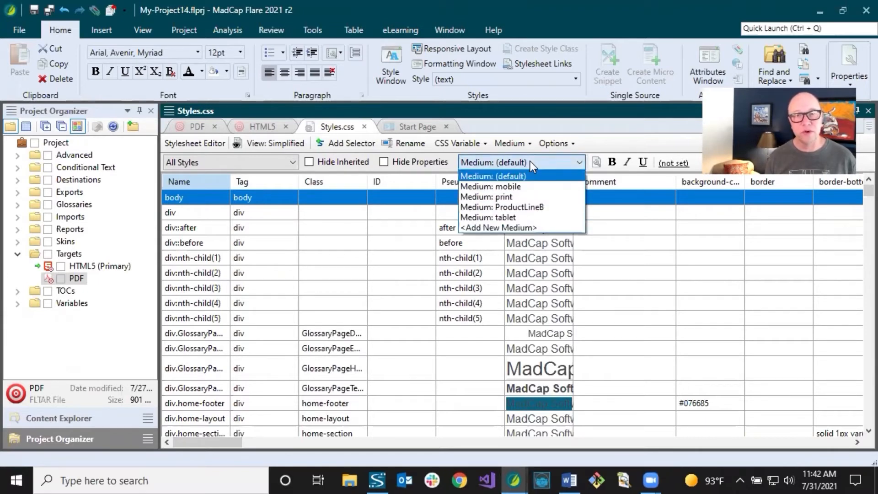
click(531, 161)
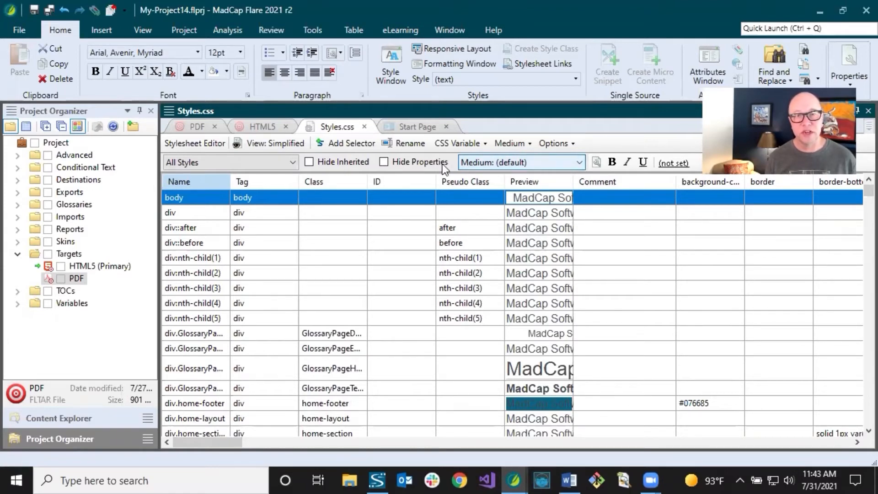
click(281, 143)
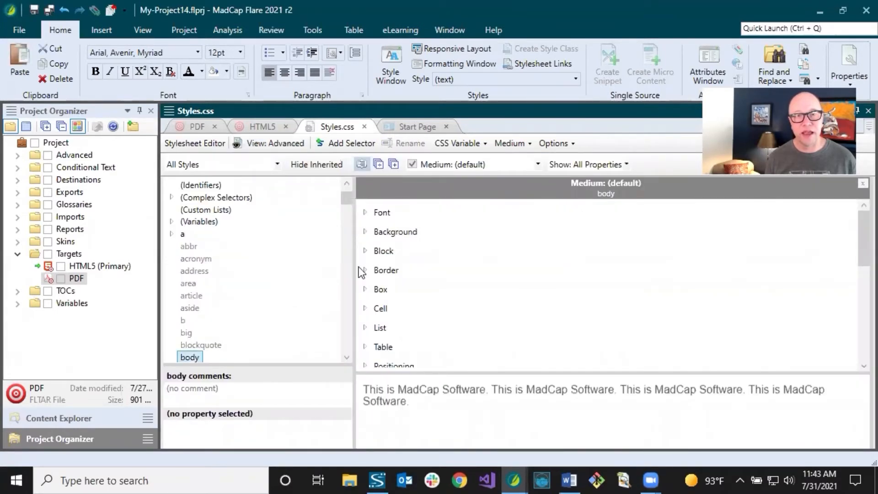
drag(355, 267, 302, 262)
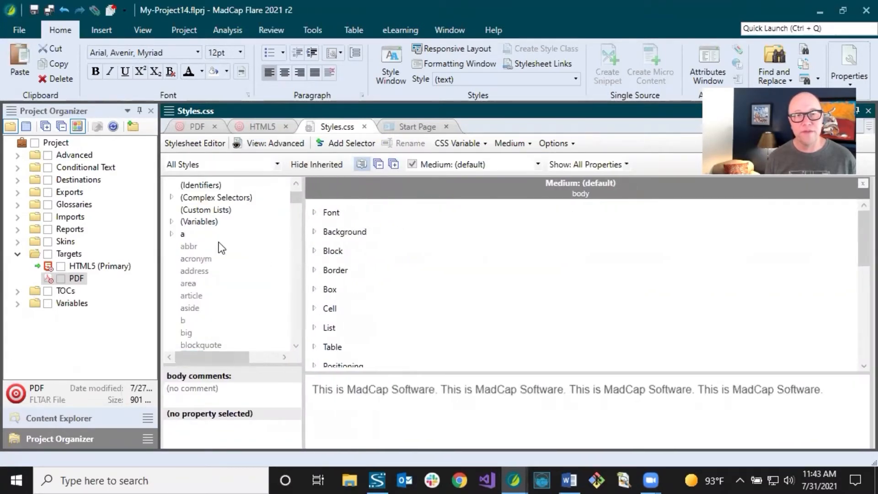
drag(159, 235, 72, 235)
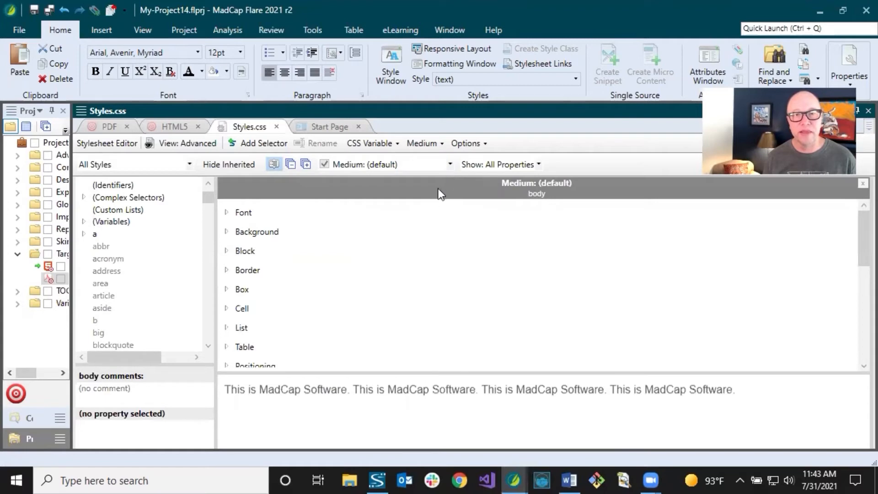
Display the print and ProductLineB mediums side by side with the default medium.
click(450, 165)
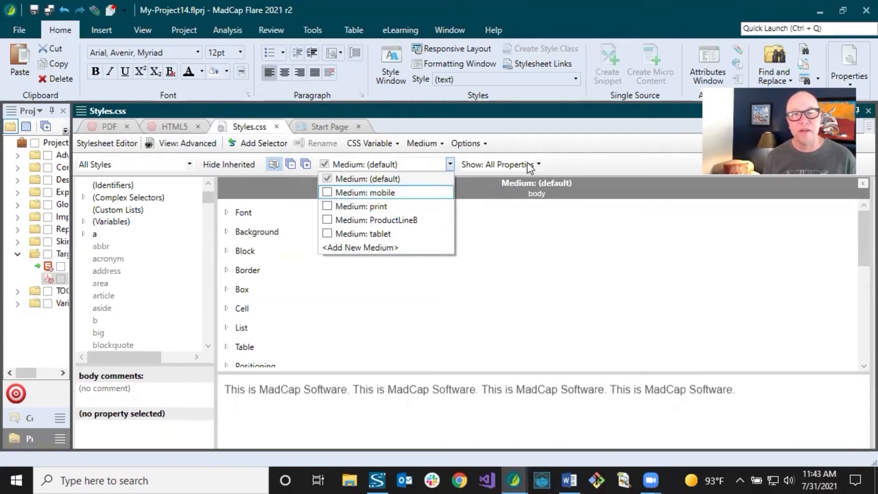
click(562, 140)
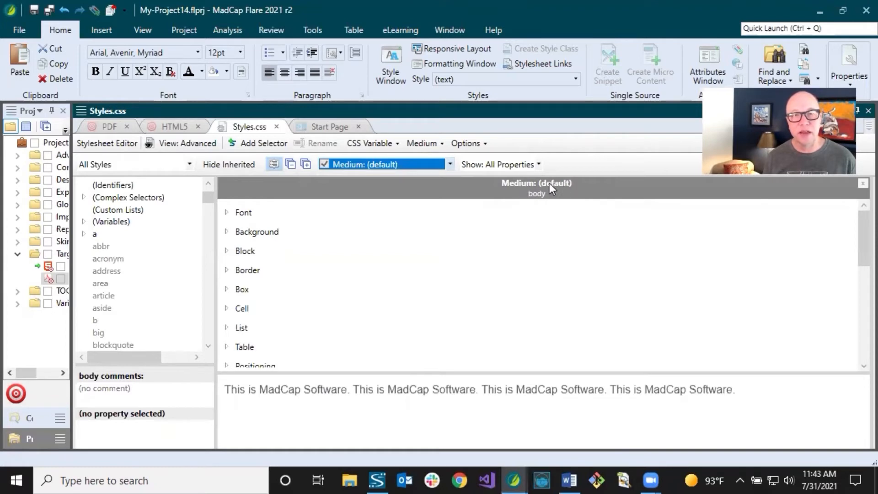
click(451, 164)
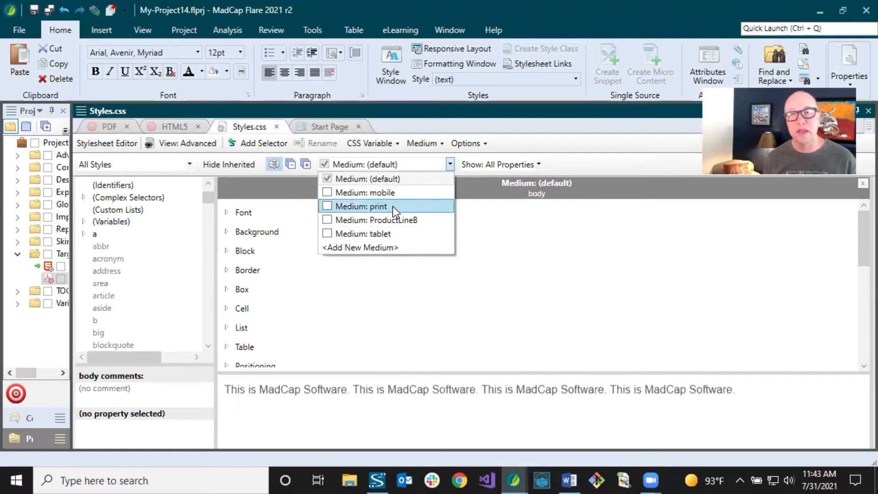
click(328, 204)
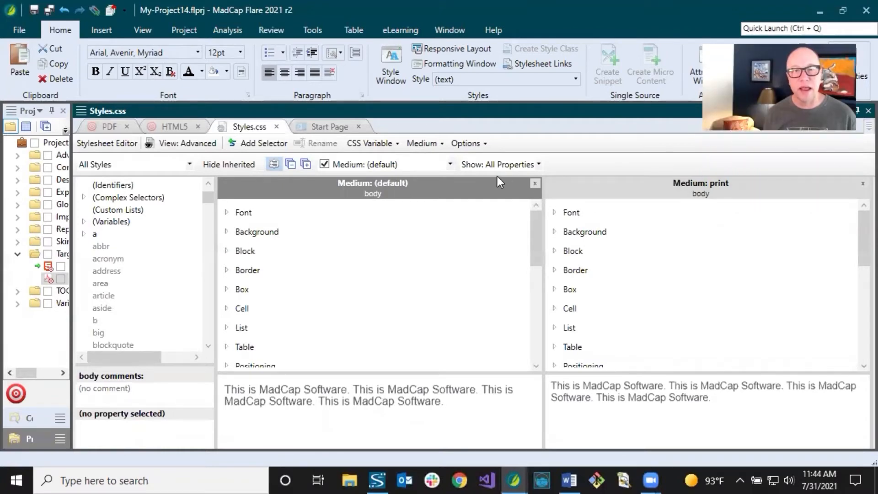
click(451, 164)
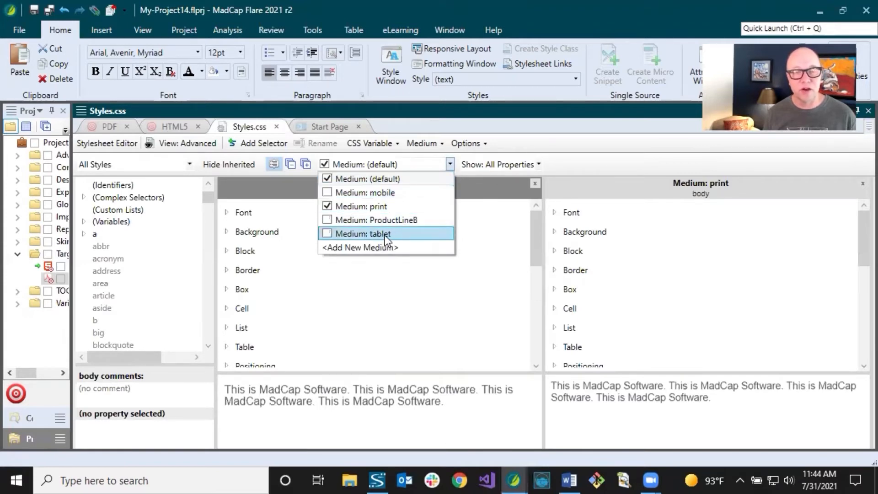
click(327, 220)
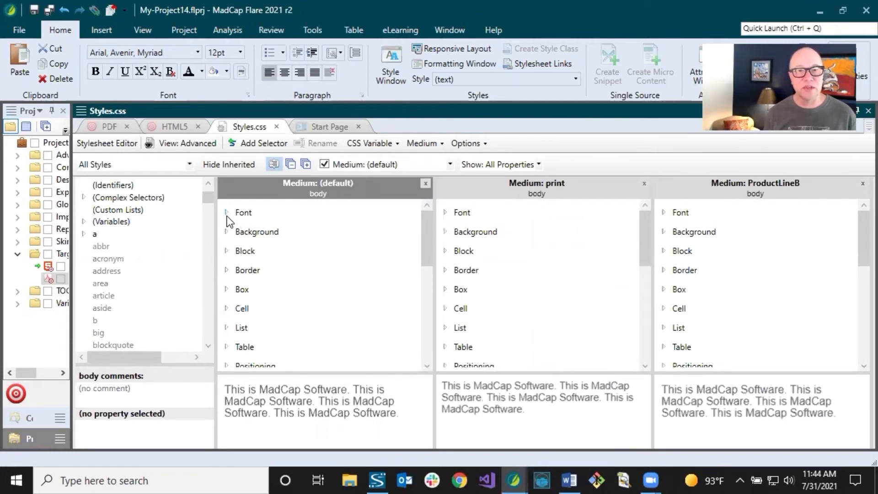
Compare the alphabetical and grouped property lists, and expand the Font group of the body style.
click(275, 165)
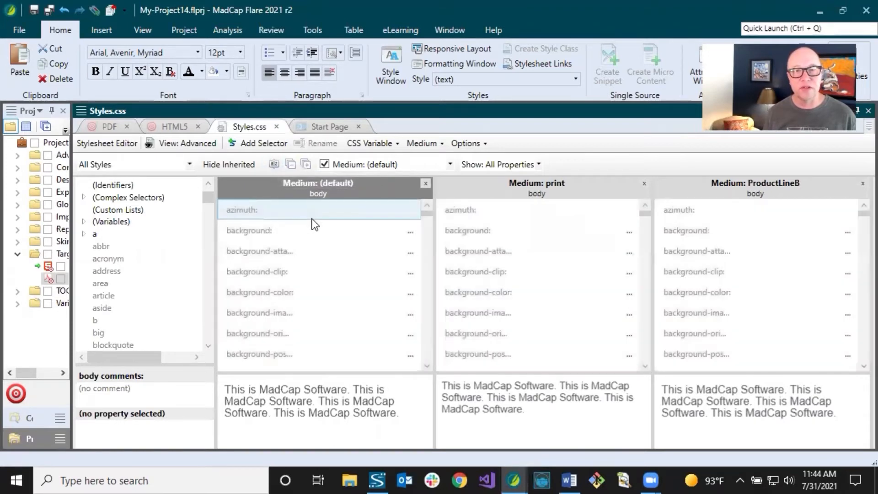
click(279, 167)
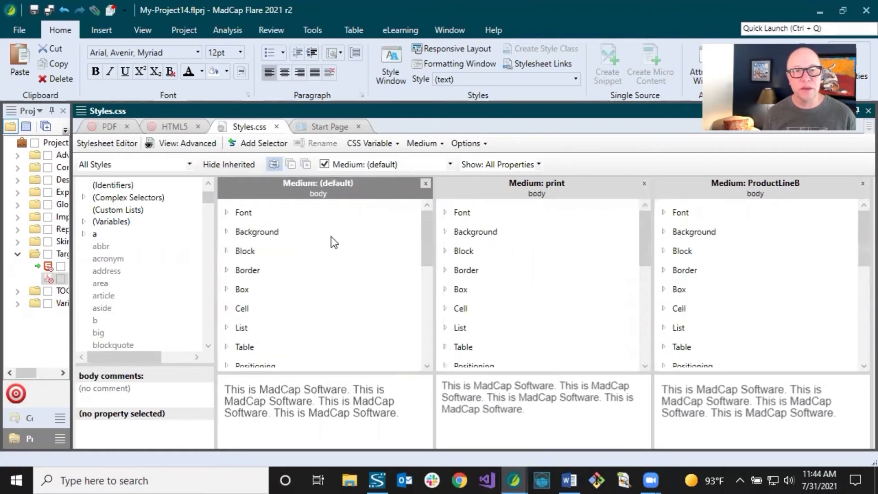
click(230, 214)
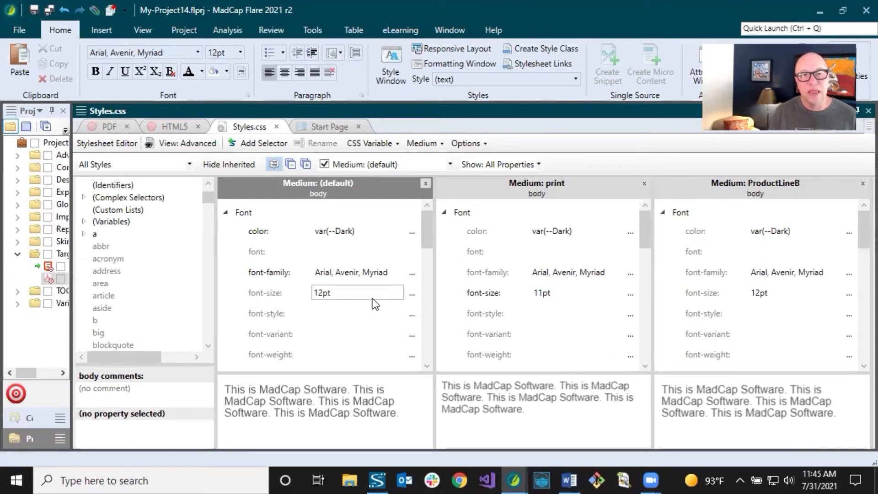
Select the h1 style and set its font-size to 36.0pt in the default medium.
mouse_move(206, 200)
mouse_down()
mouse_move(205, 237)
mouse_move(206, 204)
mouse_up()
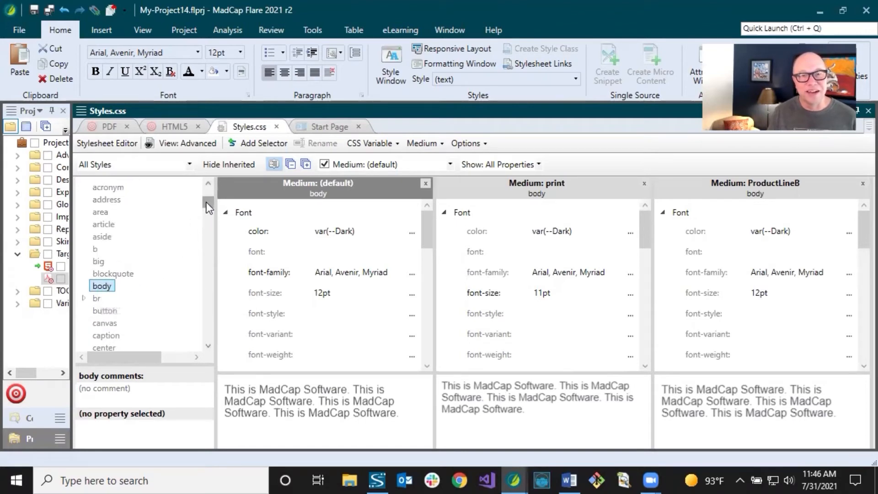
drag(206, 202, 214, 229)
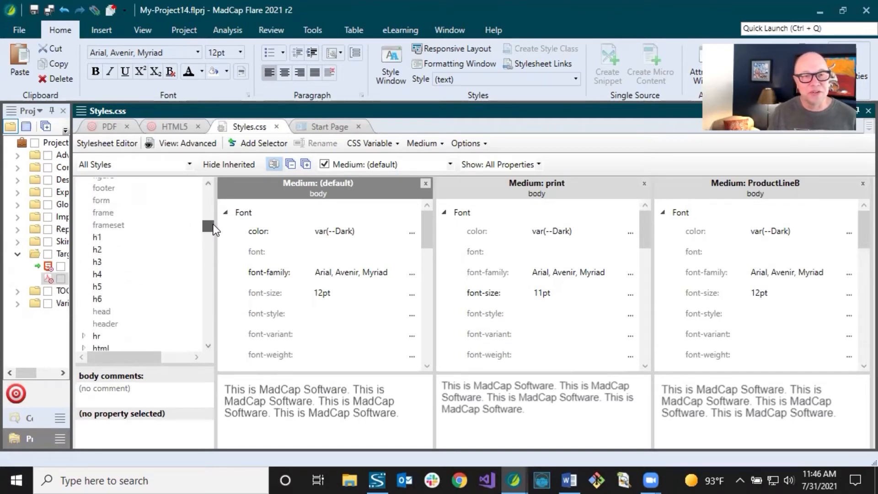
click(97, 237)
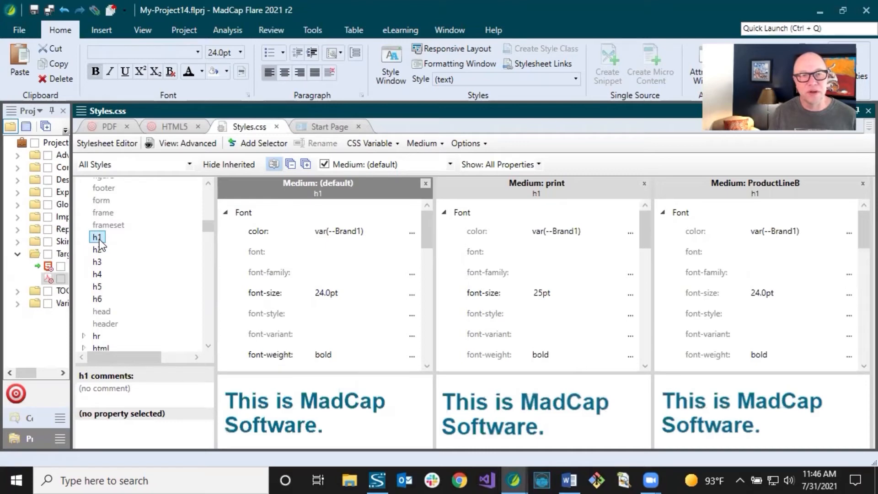
click(362, 230)
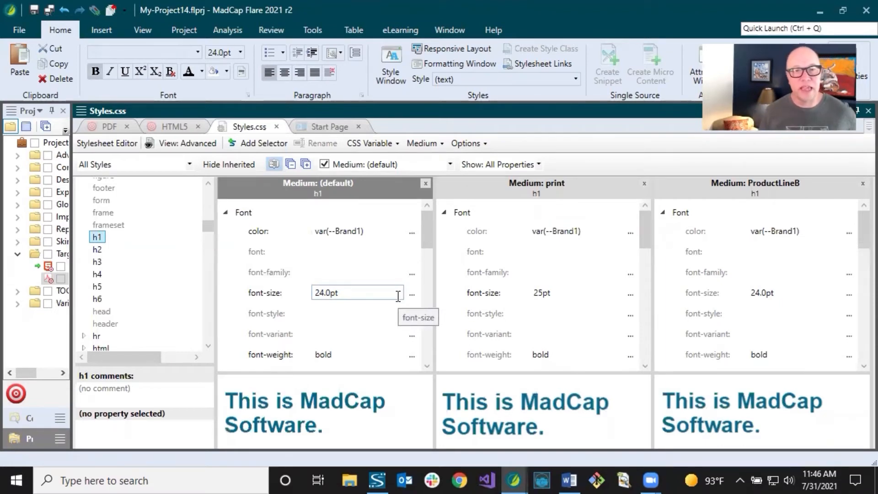
click(327, 292)
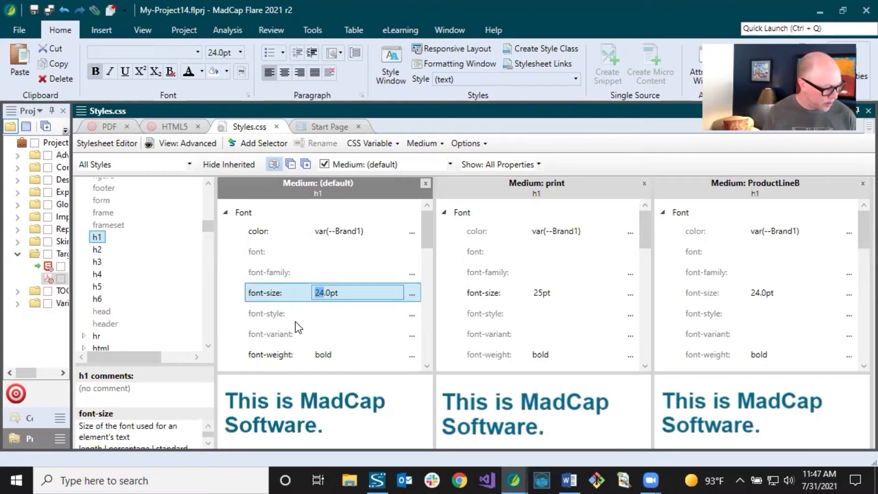
text(36)
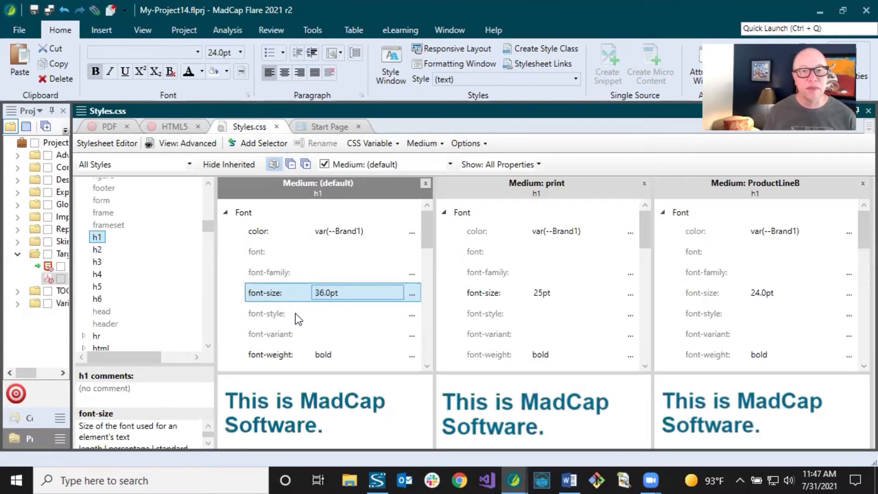
click(290, 278)
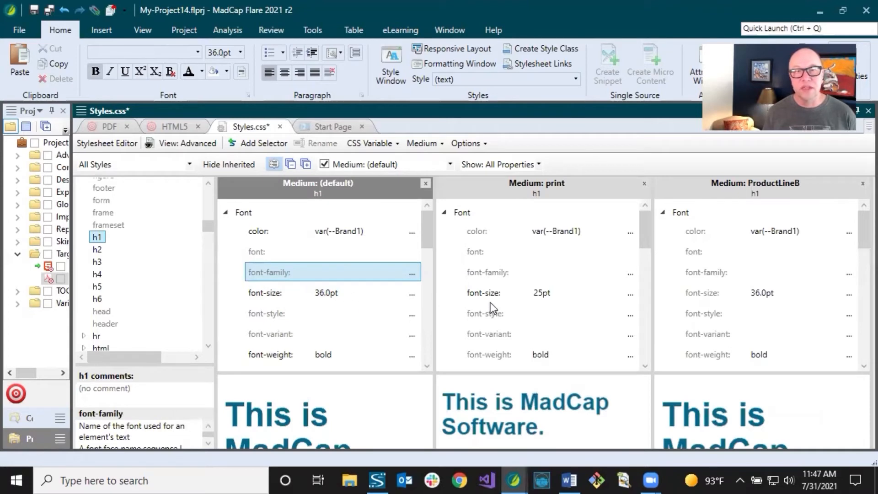
Inspect the h1 font-size in the print and ProductLineB mediums and save the stylesheet.
click(506, 296)
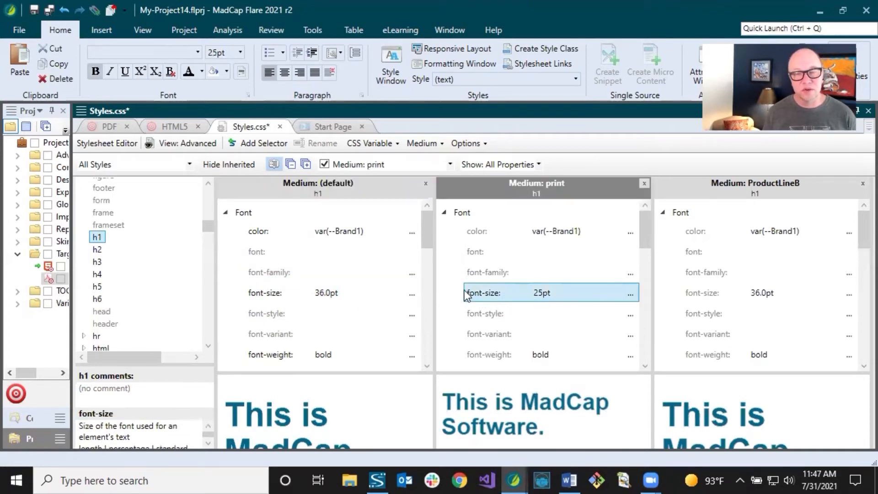
click(536, 294)
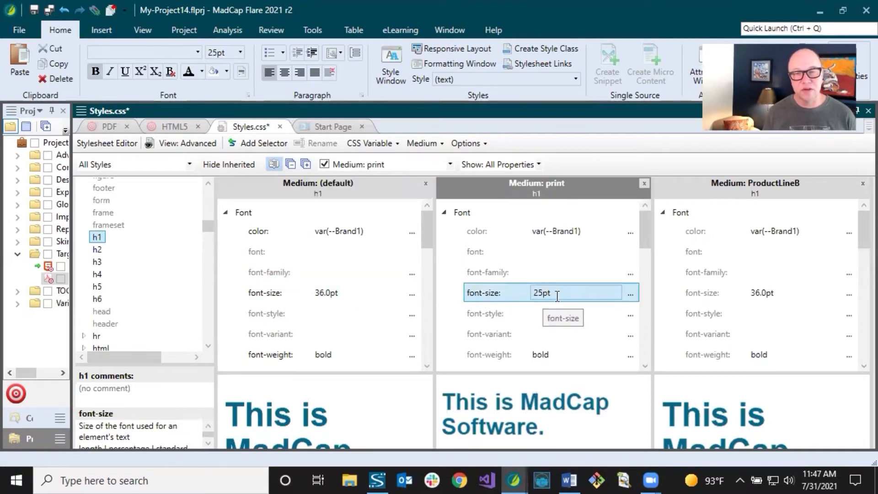
click(717, 299)
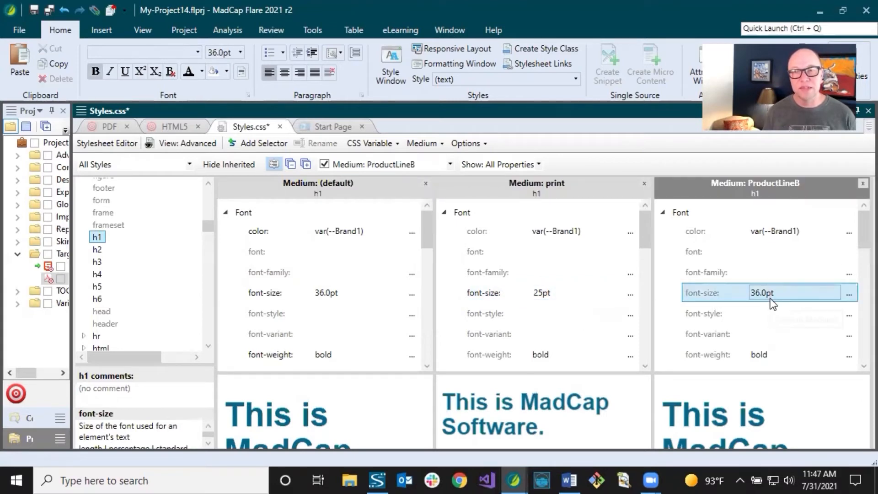
click(34, 16)
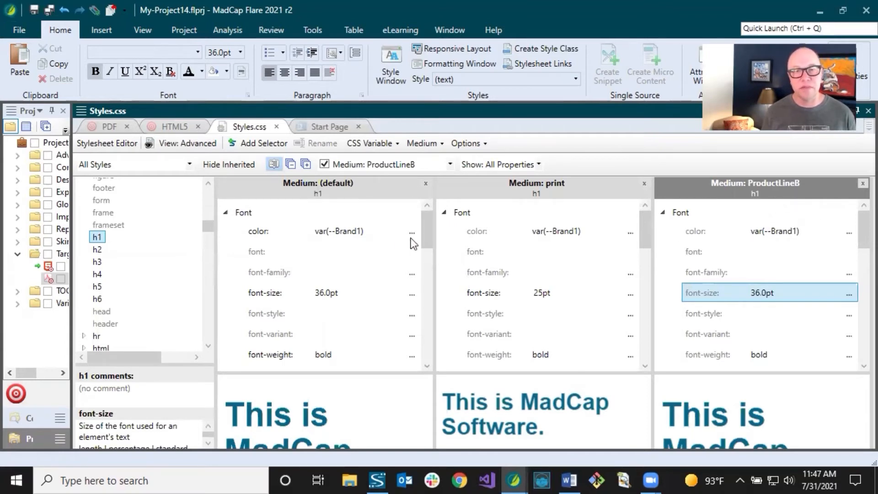
Set the h1 color to #ff6347 in the ProductLineB medium and save the stylesheet.
click(789, 231)
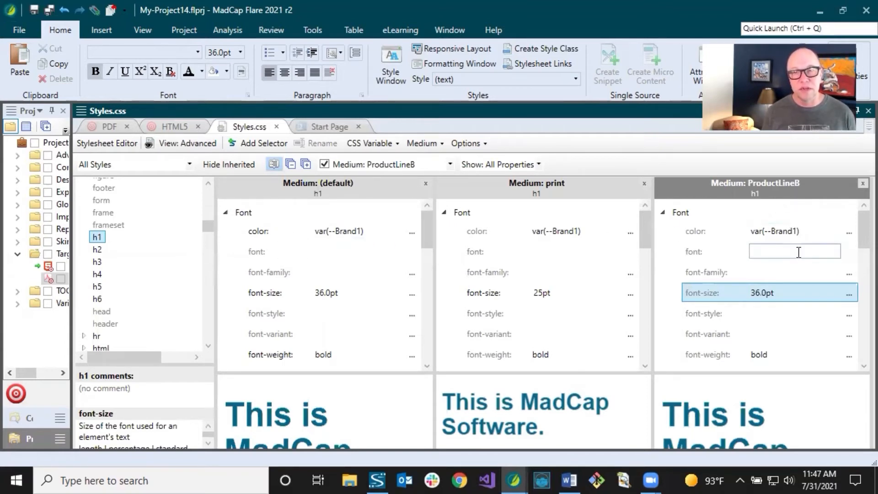
click(327, 234)
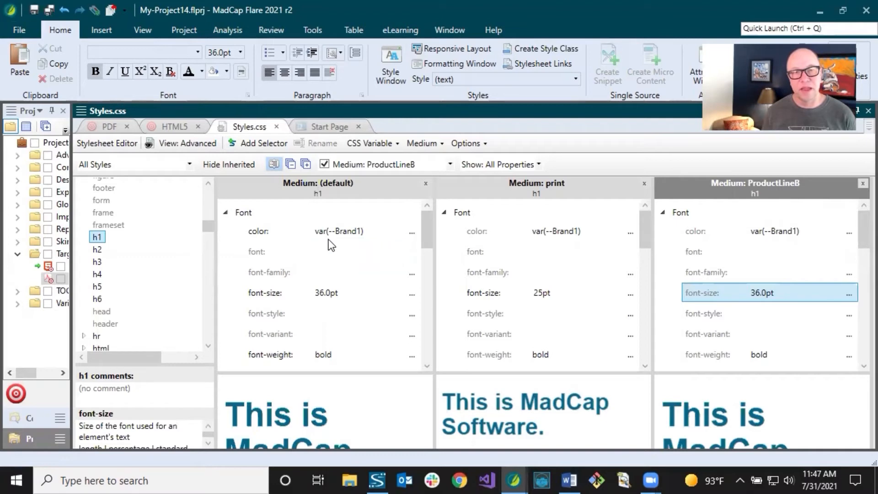
click(849, 232)
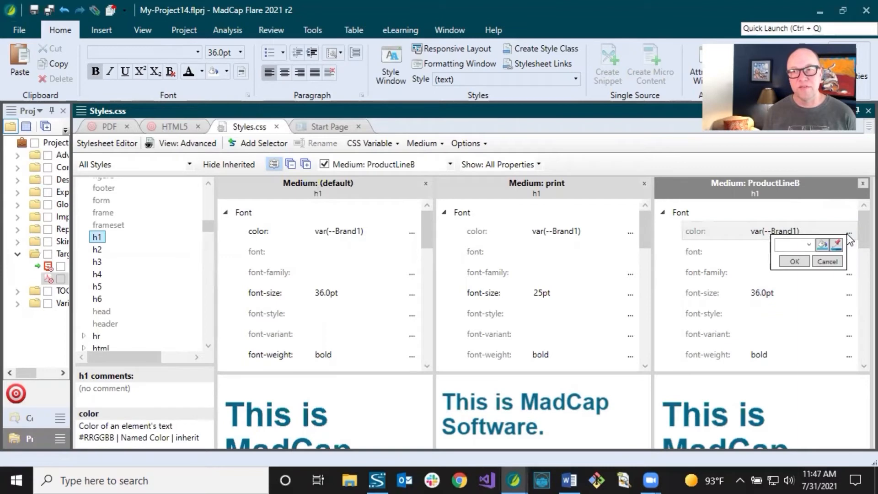
click(809, 243)
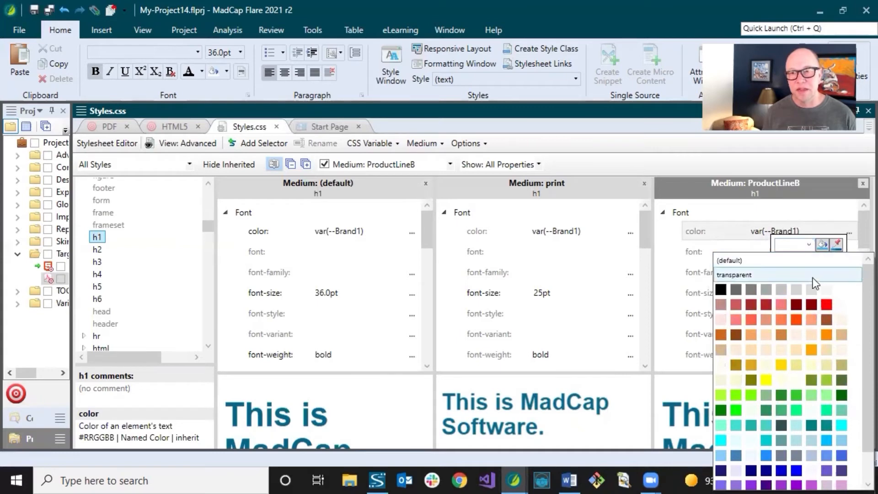
click(754, 323)
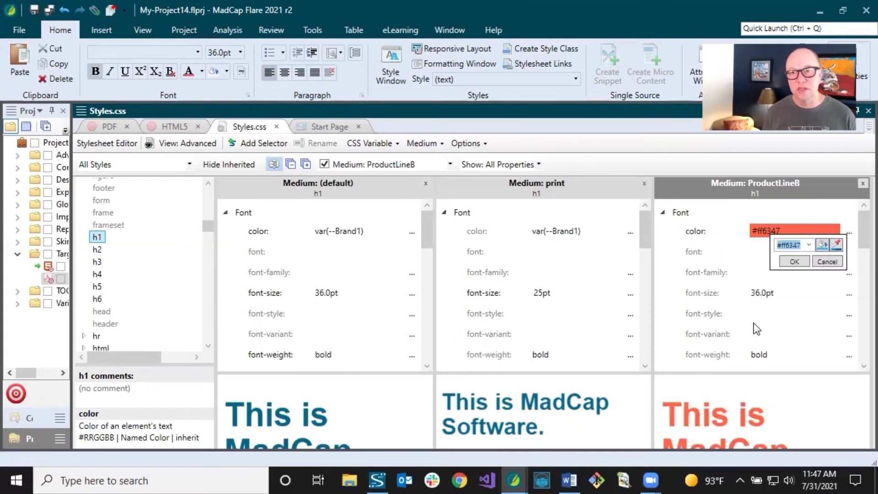
click(795, 264)
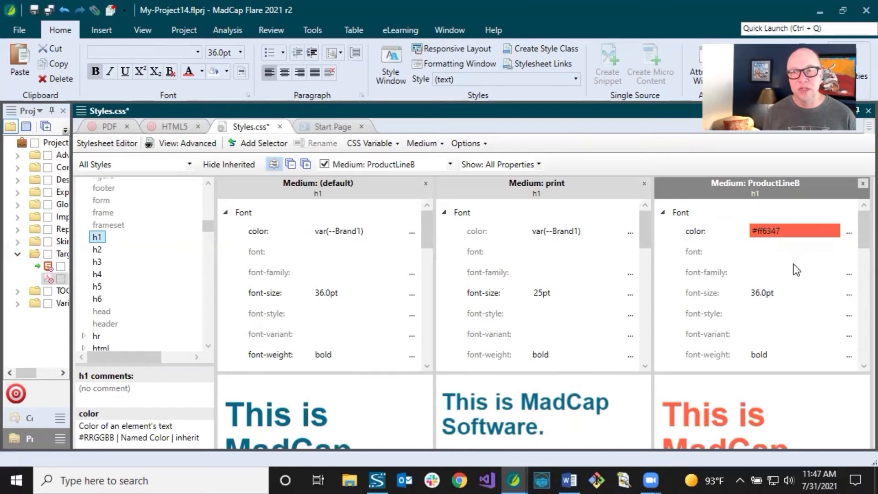
click(34, 10)
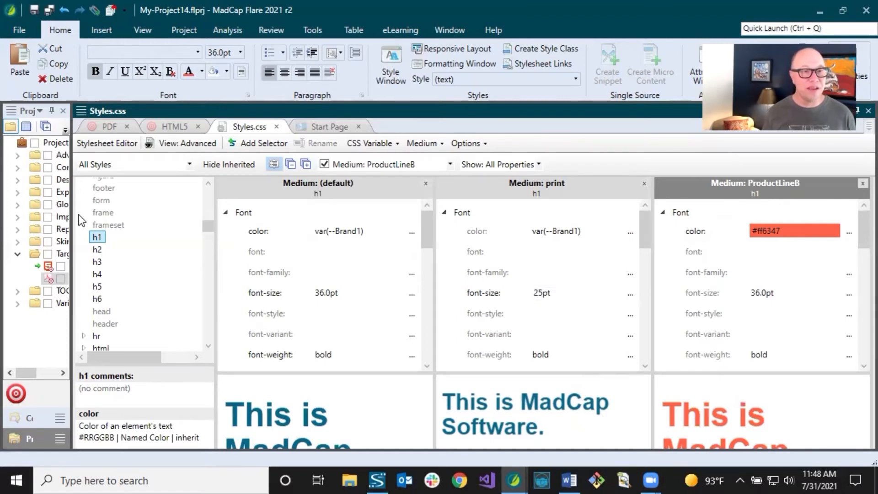
Widen the Project Organizer pane, switch to the Content Explorer and open Styles.css in the Internal Text Editor.
drag(74, 219, 226, 225)
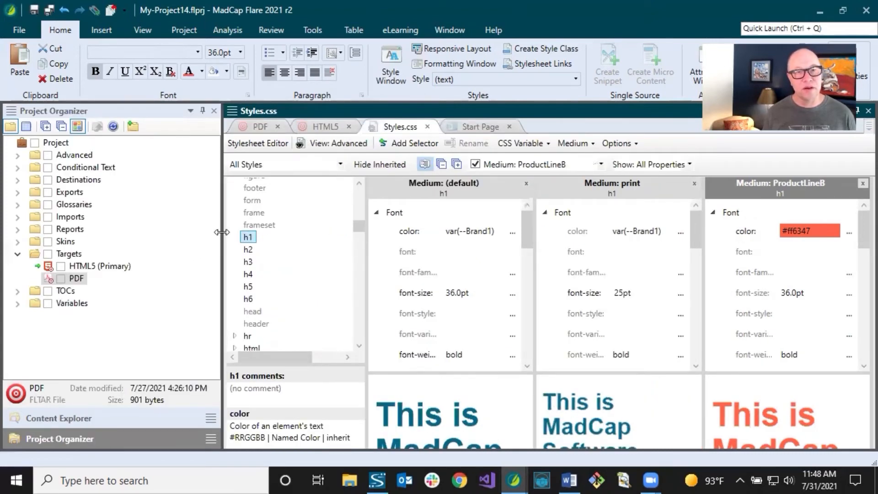
drag(222, 232, 151, 241)
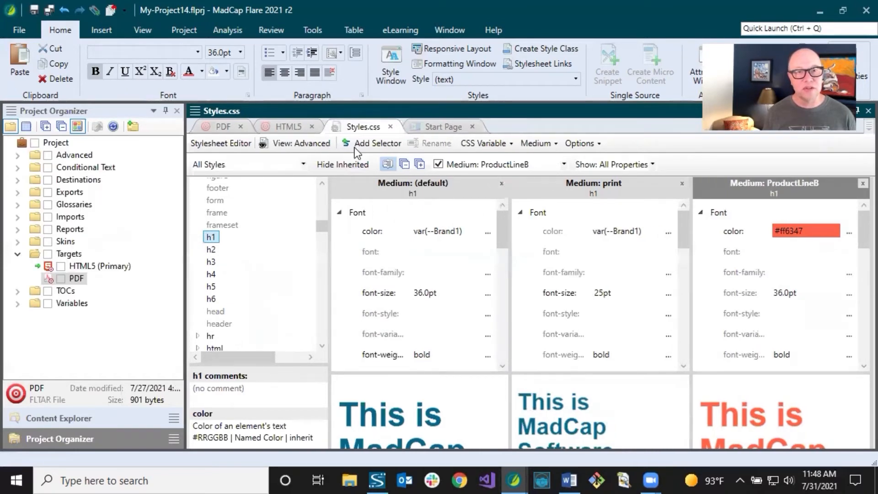
click(84, 418)
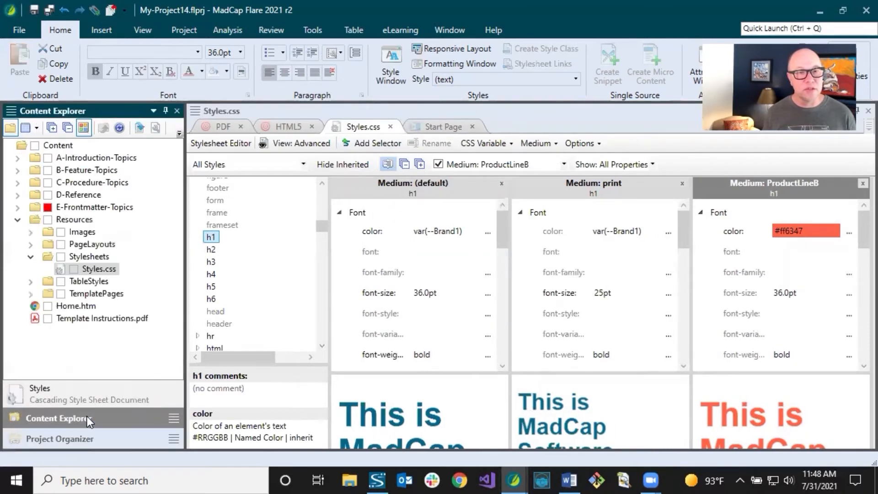
double_click(96, 270)
right_click(96, 271)
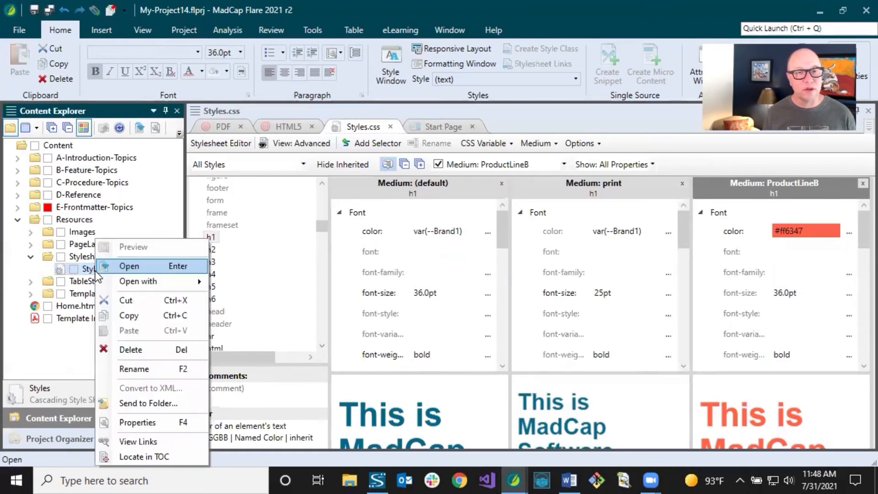
mouse_move(127, 281)
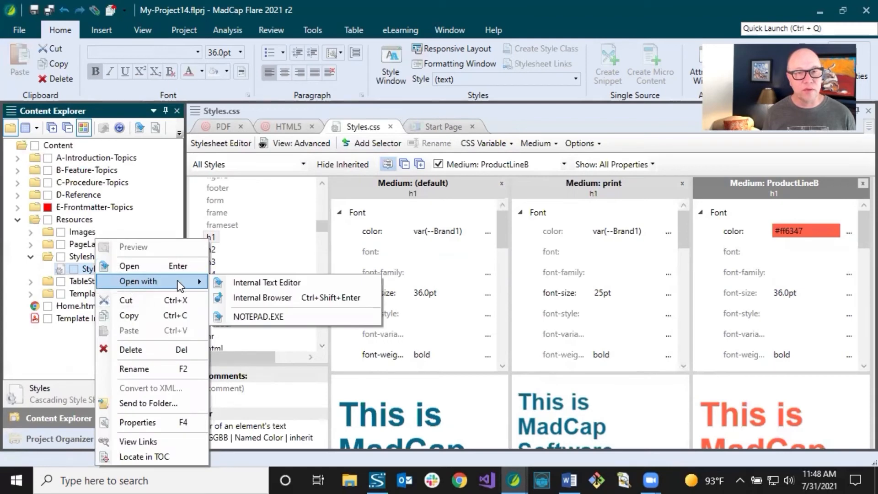
click(246, 282)
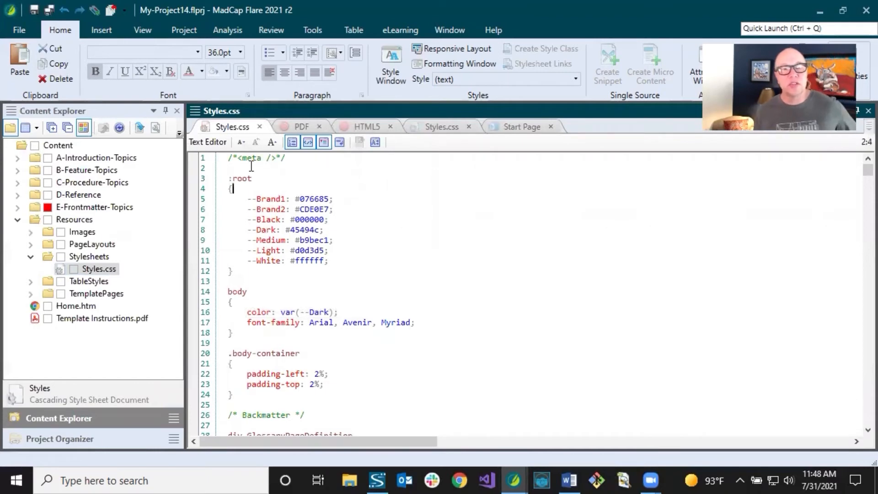
Examine the :root variables, the body rule and the other default-medium rules at the start of the stylesheet code.
click(230, 178)
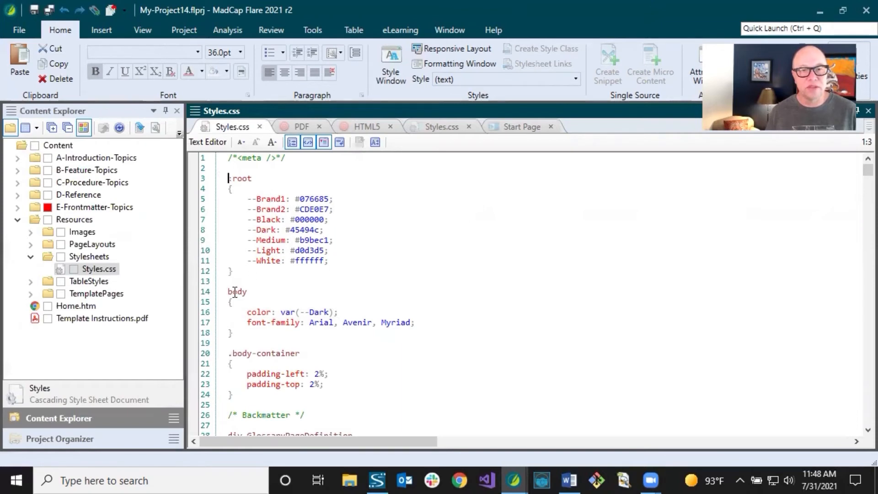
drag(229, 293, 250, 333)
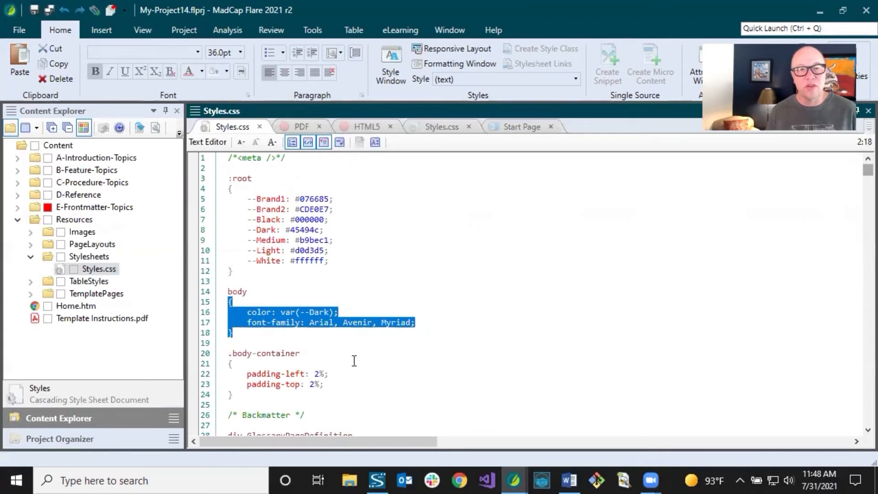
click(314, 334)
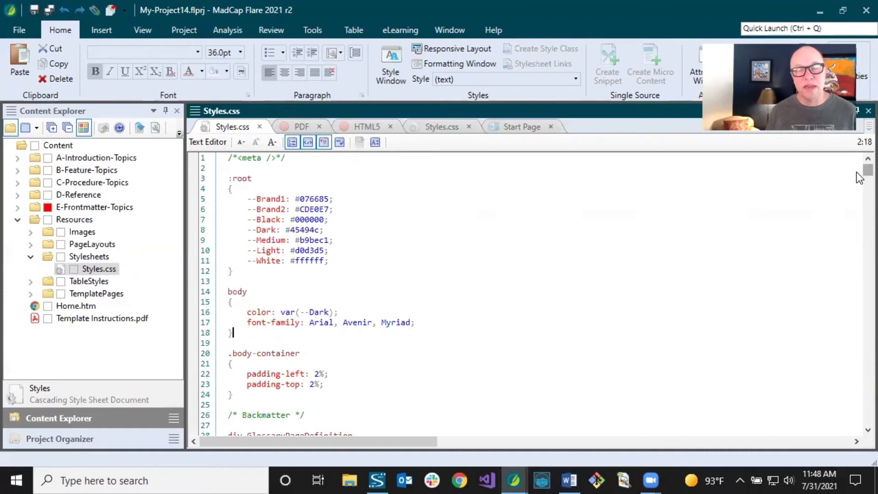
scroll(858, 174, down, 11)
scroll(858, 193, down, 20)
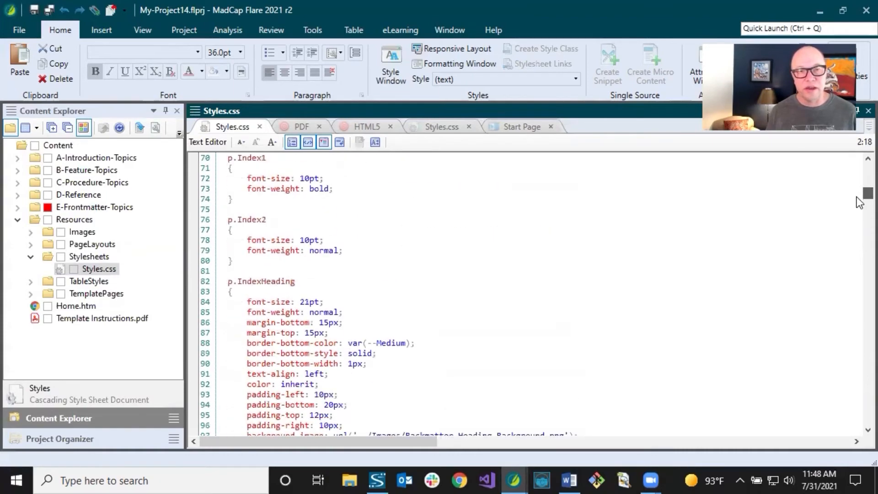
scroll(858, 183, up, 20)
drag(857, 167, 857, 364)
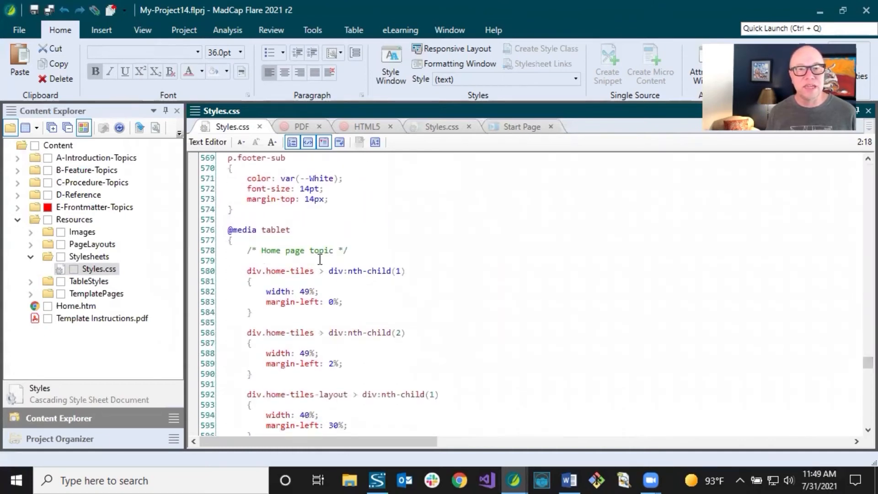
drag(230, 230, 258, 231)
double_click(274, 233)
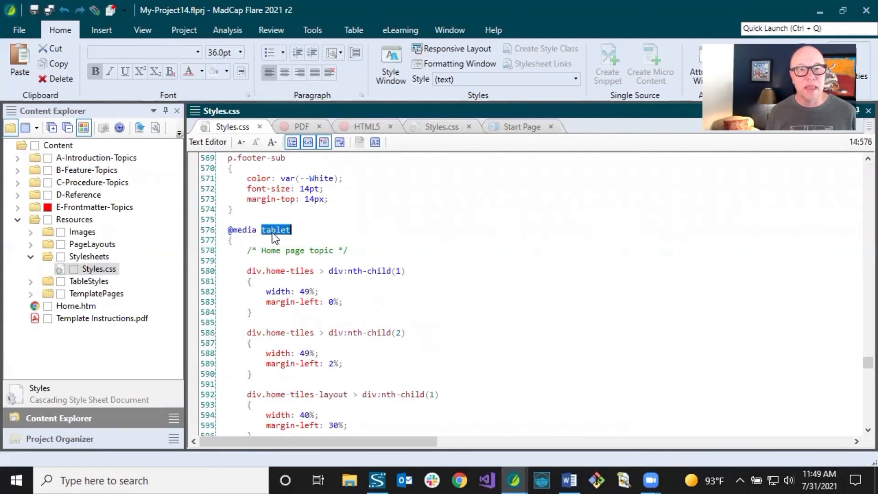
click(283, 233)
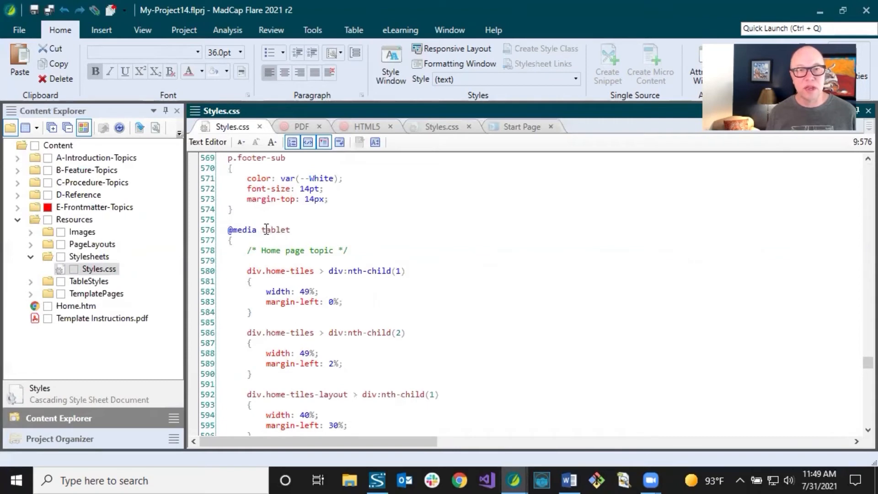
click(245, 213)
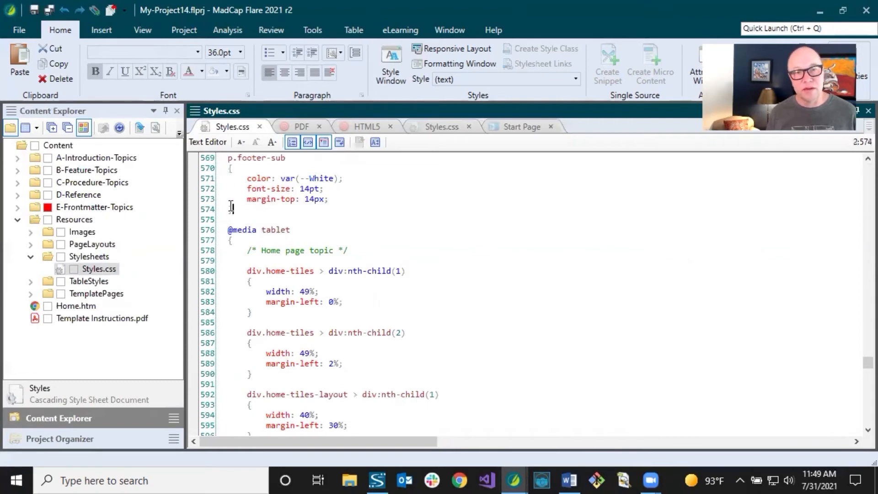
drag(226, 157, 237, 211)
click(231, 209)
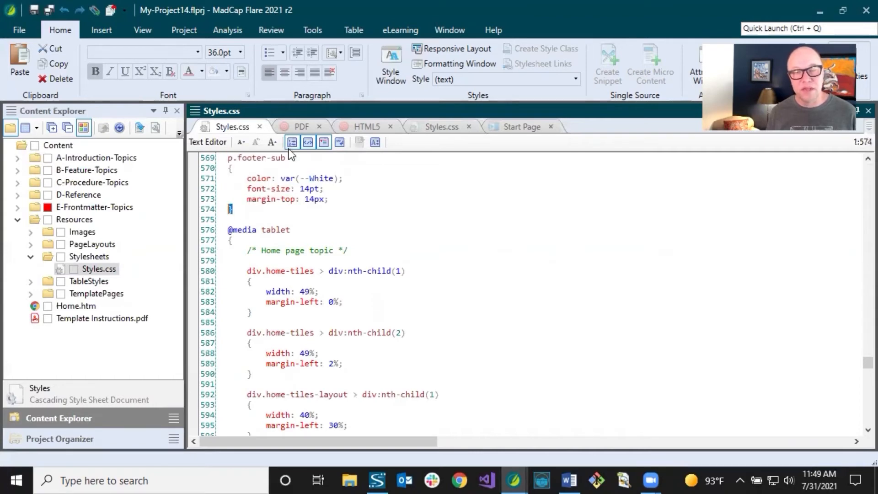
click(258, 236)
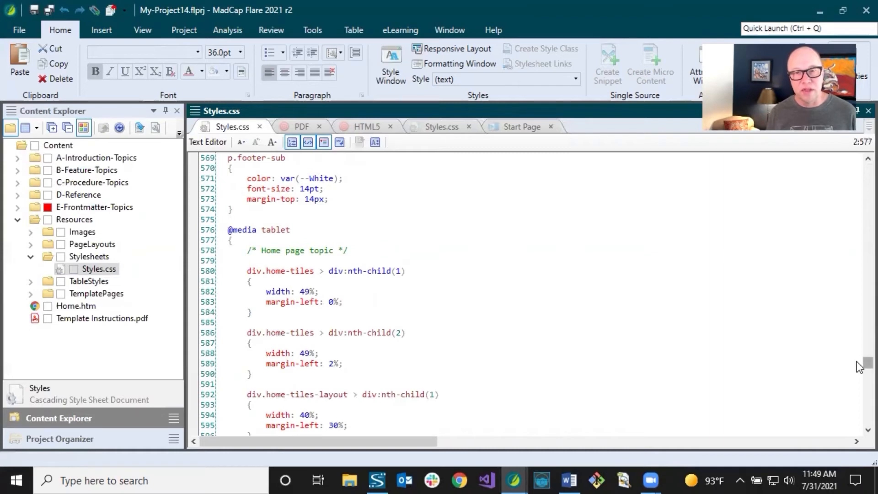
click(271, 229)
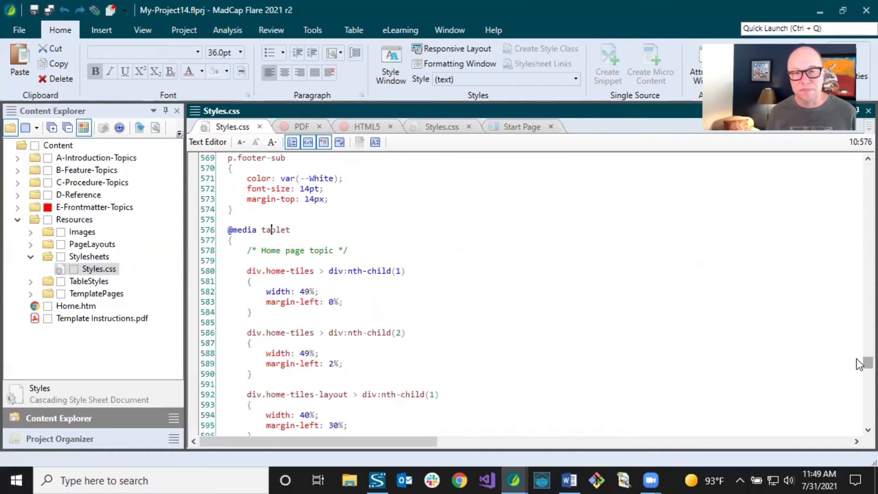
scroll(858, 362, down, 4)
drag(857, 363, 857, 378)
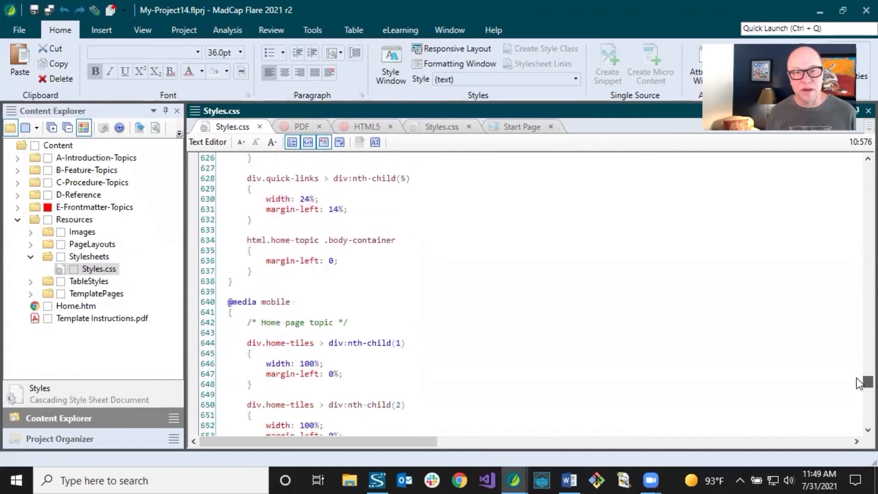
double_click(272, 302)
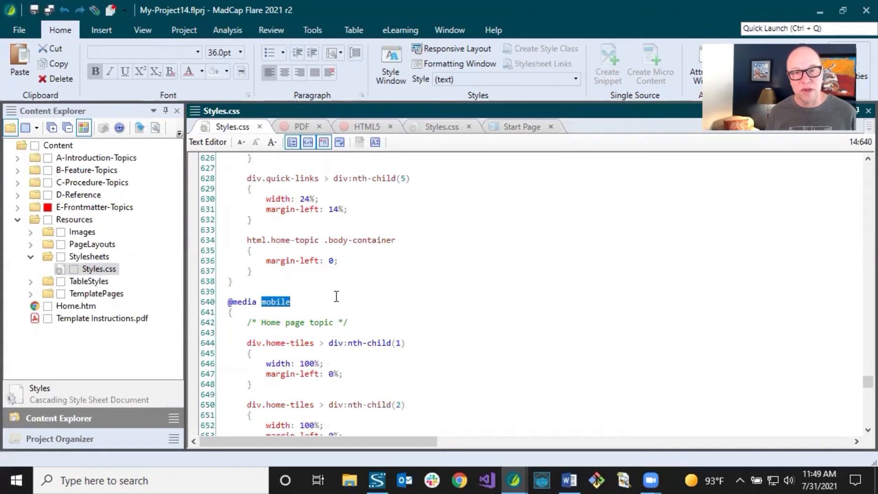
drag(857, 381, 858, 402)
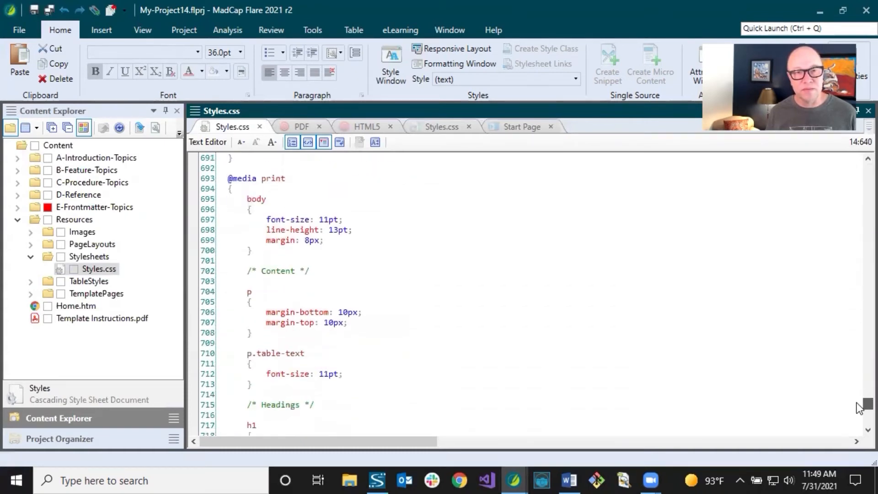
click(268, 179)
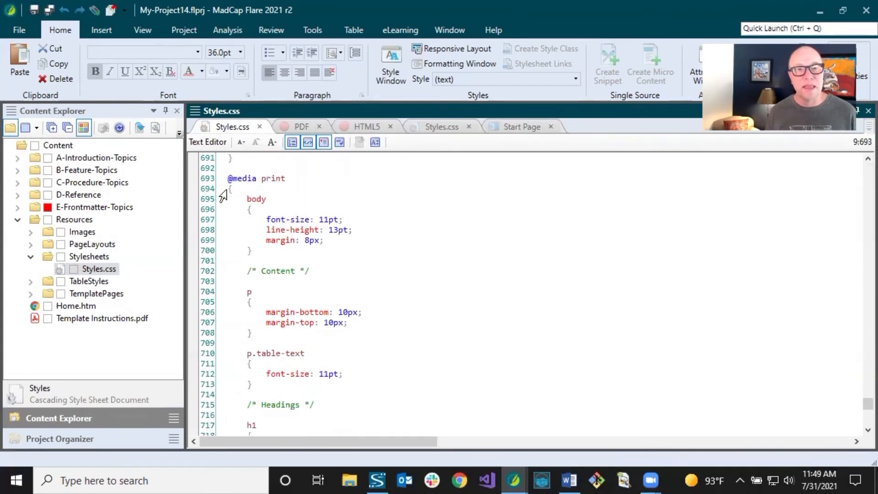
click(233, 180)
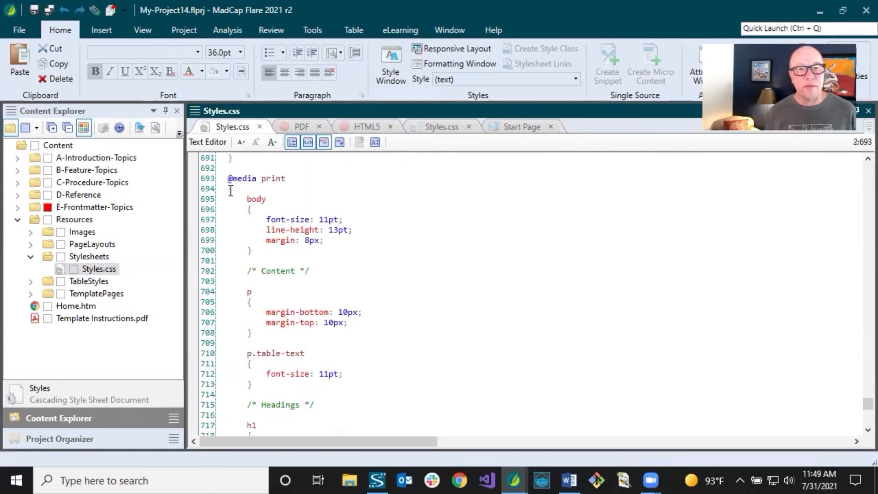
double_click(231, 190)
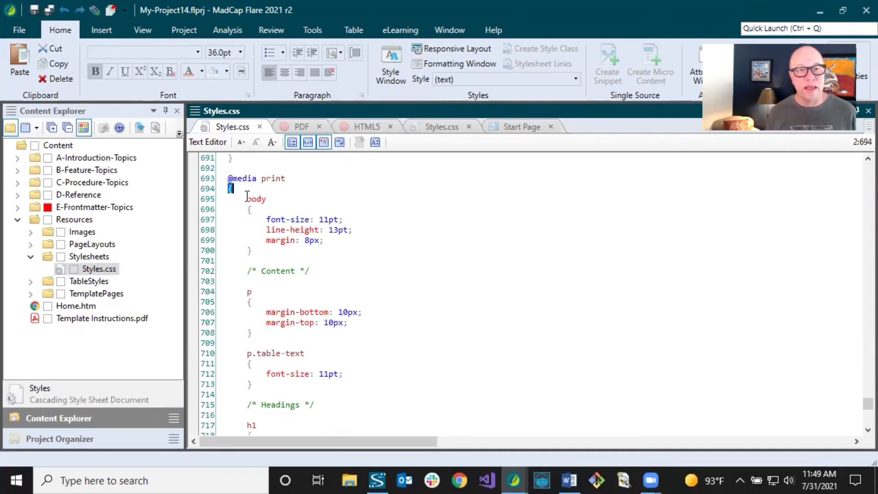
click(254, 201)
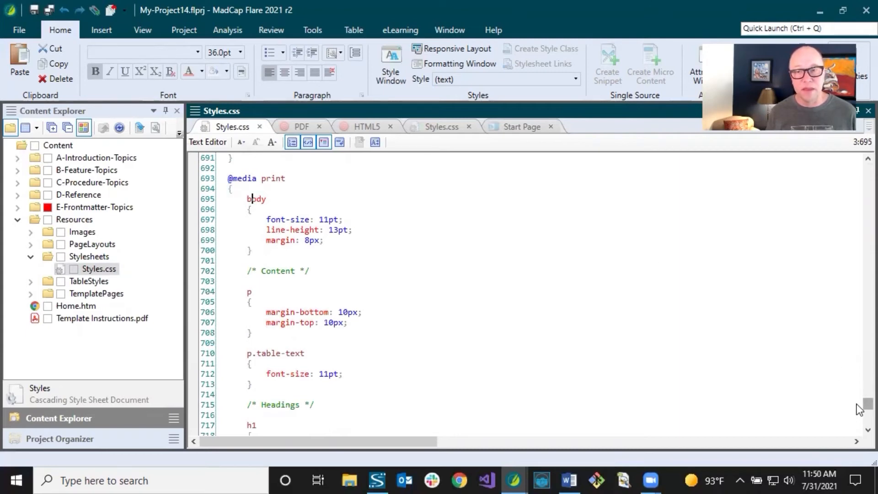
scroll(859, 408, down, 8)
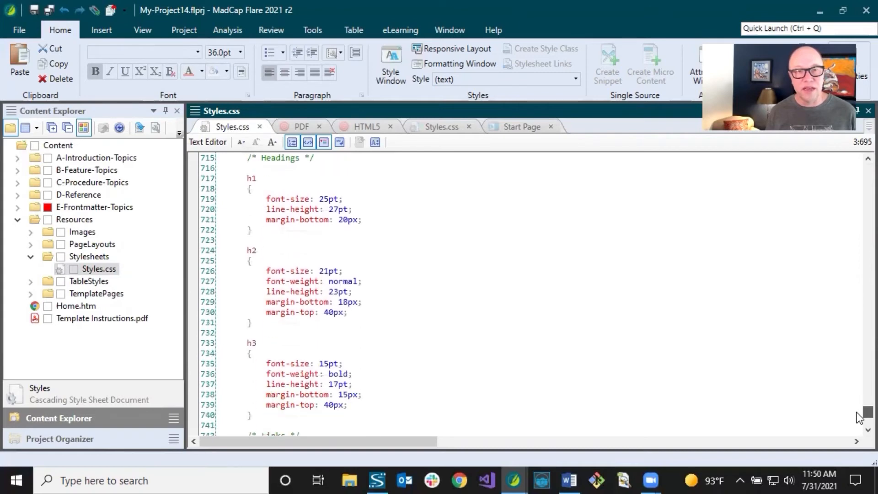
scroll(860, 418, down, 6)
scroll(859, 417, up, 11)
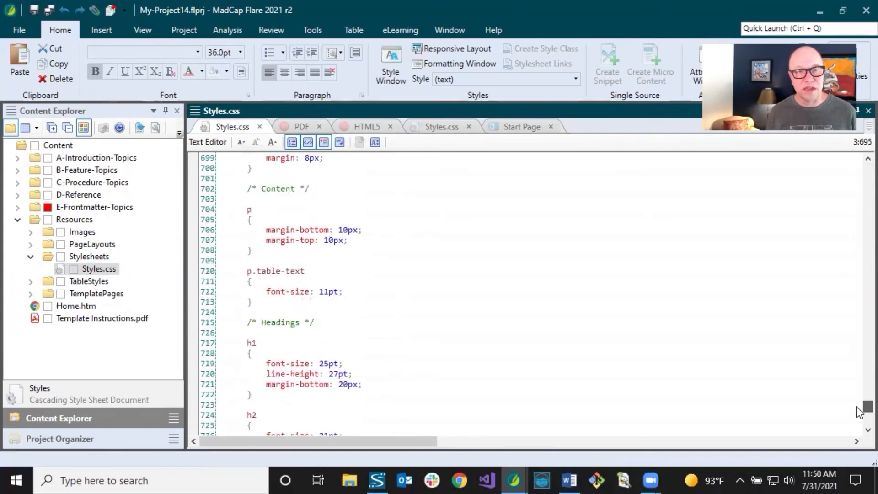
scroll(859, 409, up, 6)
scroll(859, 406, down, 1)
scroll(857, 405, down, 10)
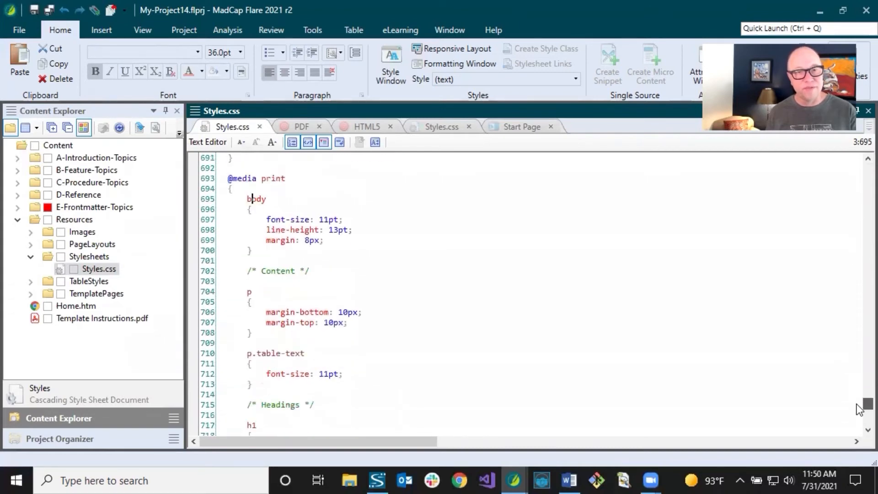
scroll(860, 417, down, 6)
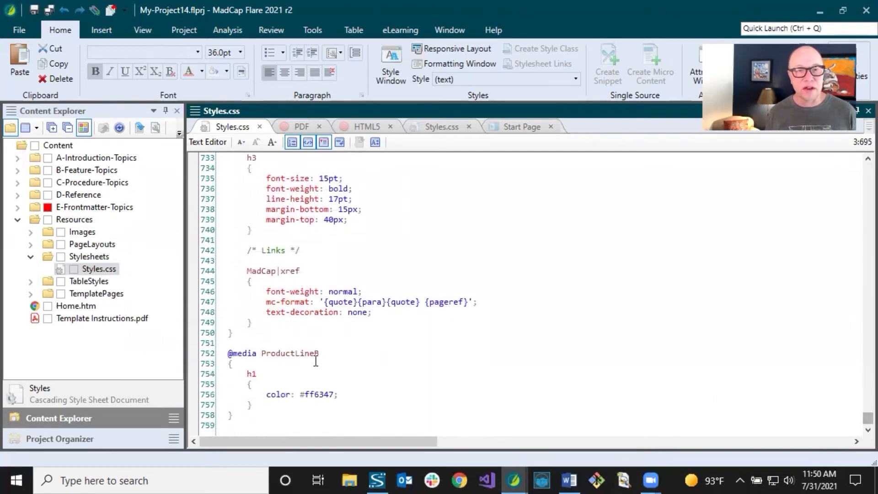
click(286, 353)
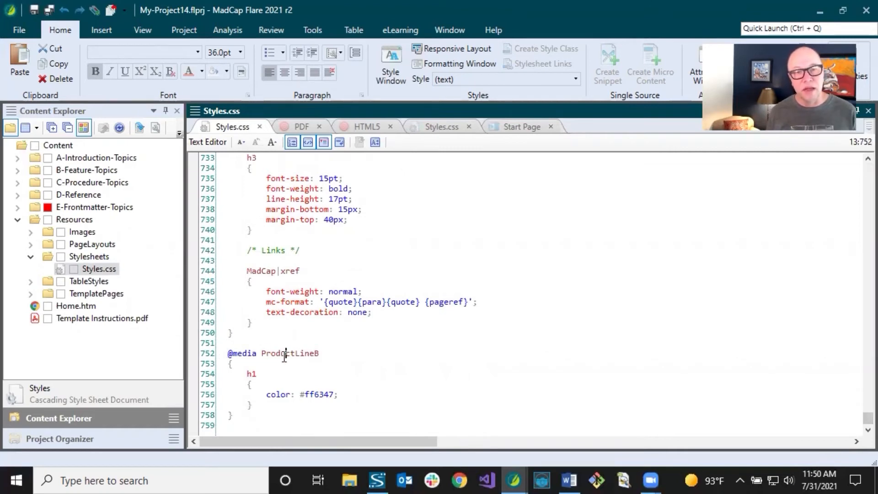
click(258, 374)
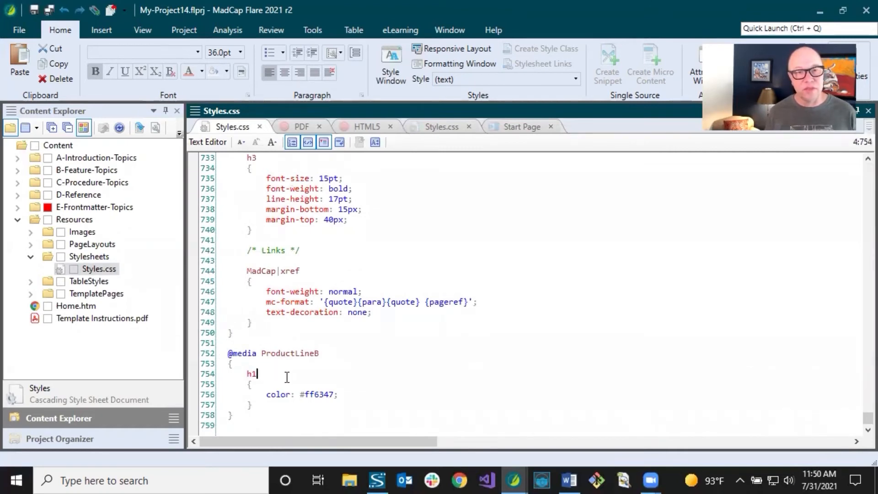
click(329, 396)
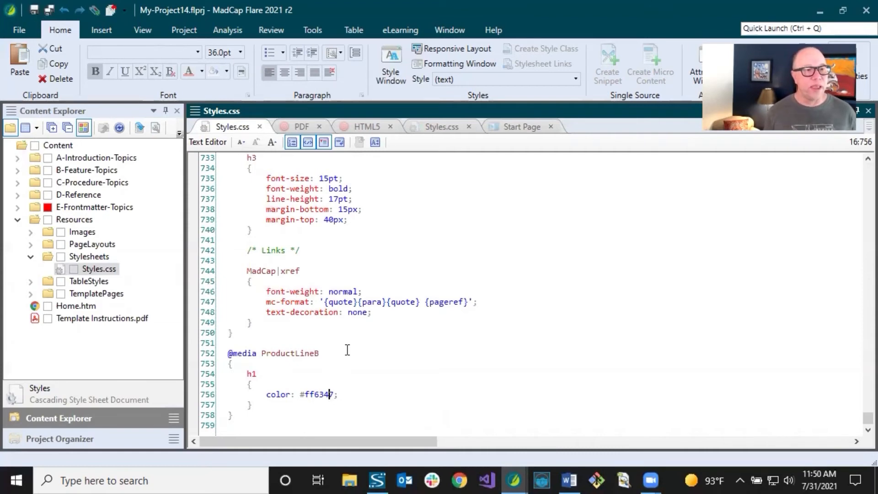
click(342, 226)
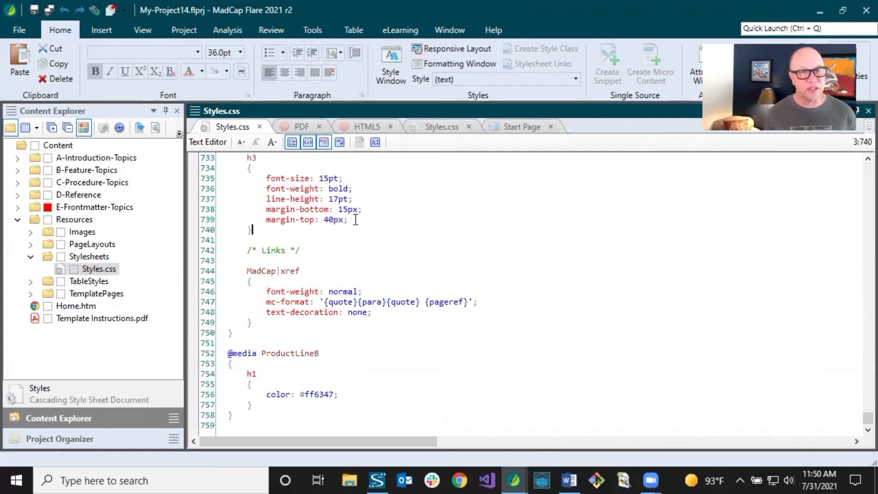
Rename the project's HTML5 target as ProdcutLineA.
click(361, 129)
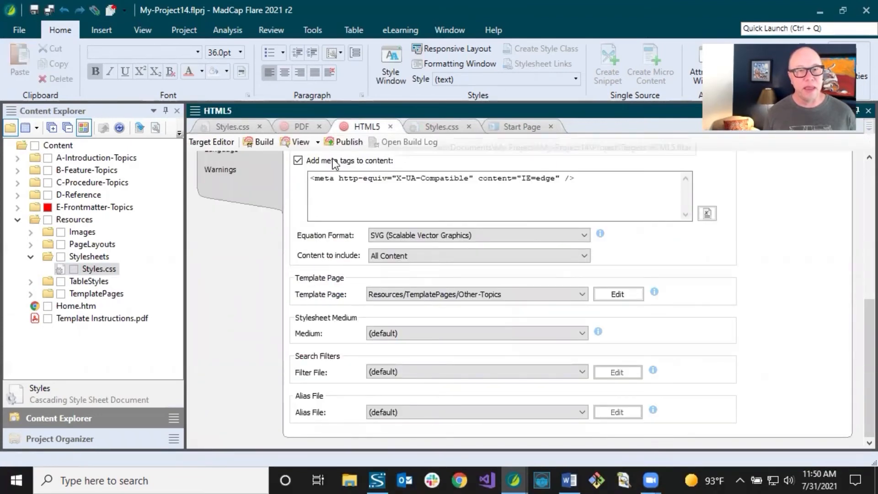
click(89, 438)
click(89, 267)
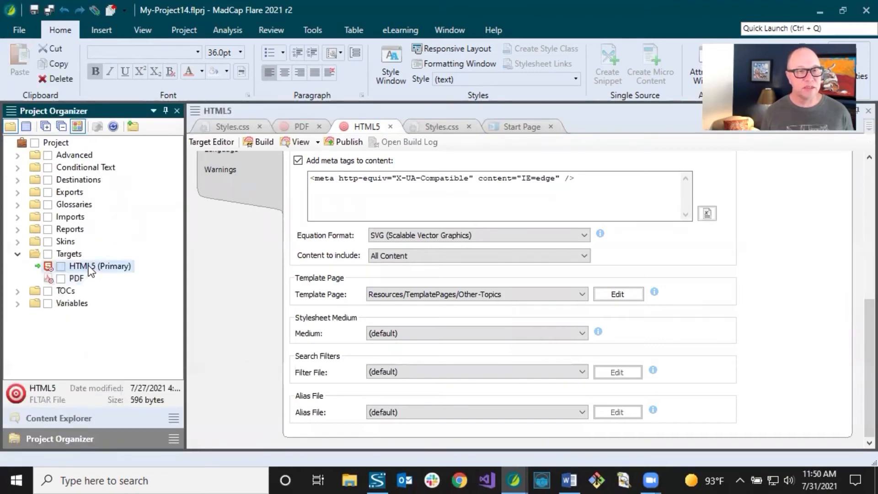
click(89, 267)
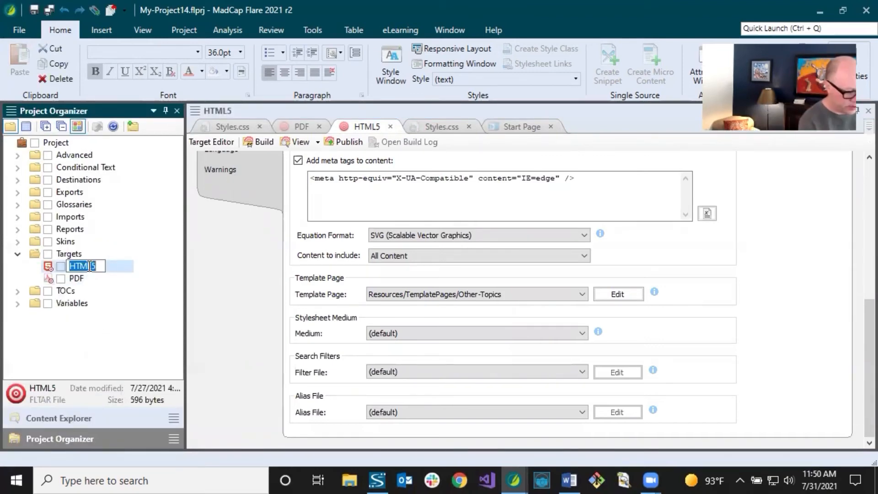
text(Product)
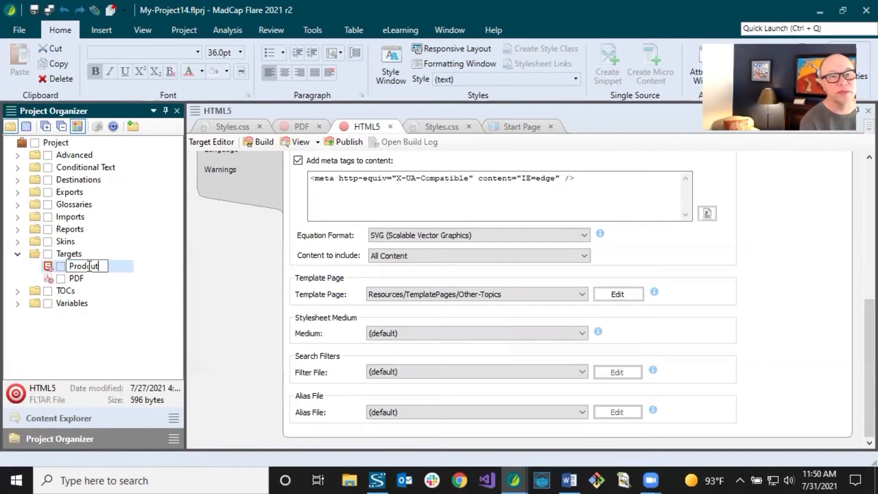
text(Line)
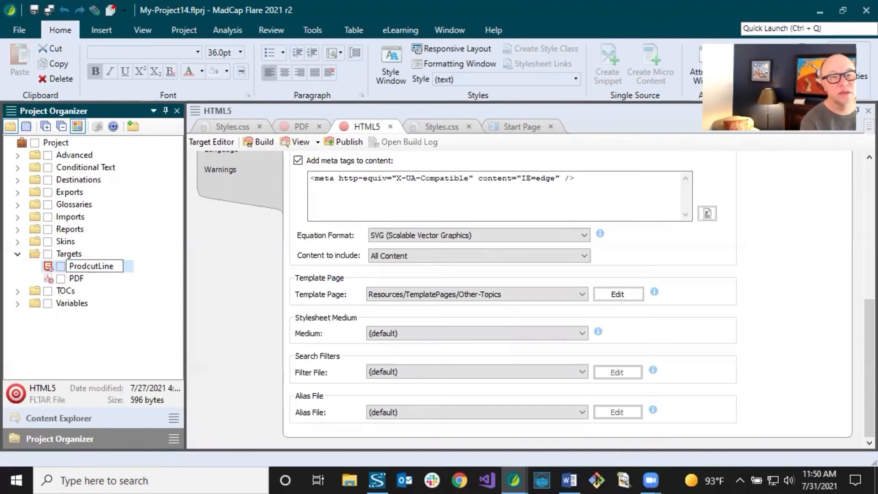
text(A)
key(Return)
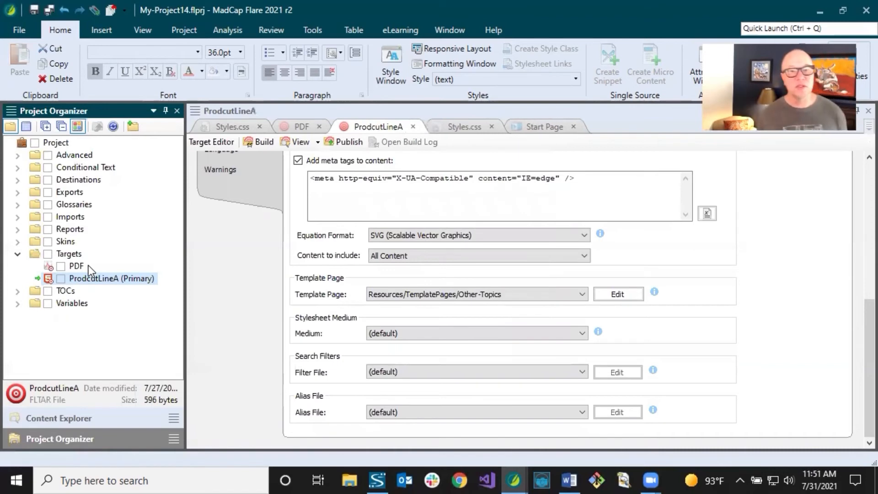
click(77, 267)
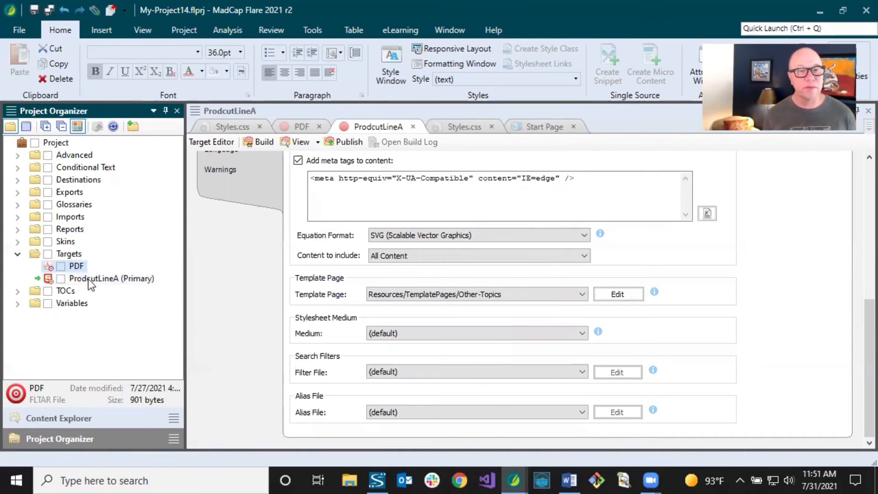
click(88, 279)
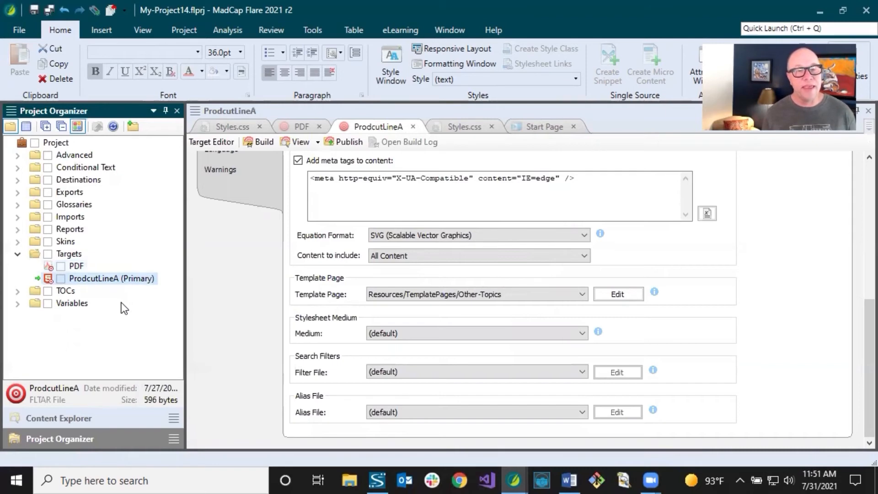
right_click(76, 256)
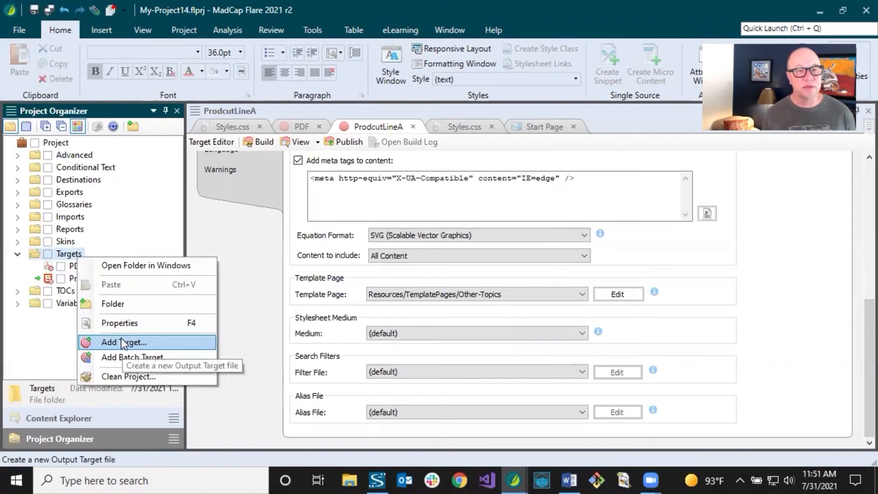
click(51, 331)
Duplicate the ProdcutLineA target and rename the copy as ProdcutLineB.
click(87, 280)
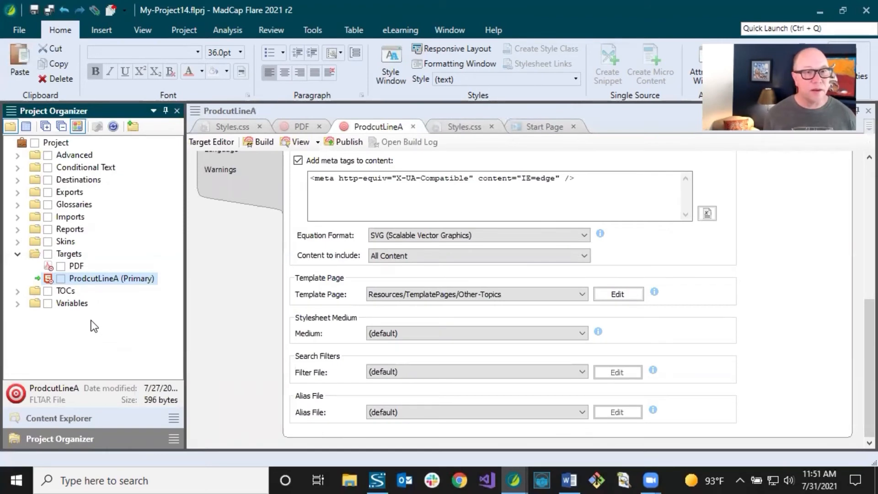
key(ctrl+v)
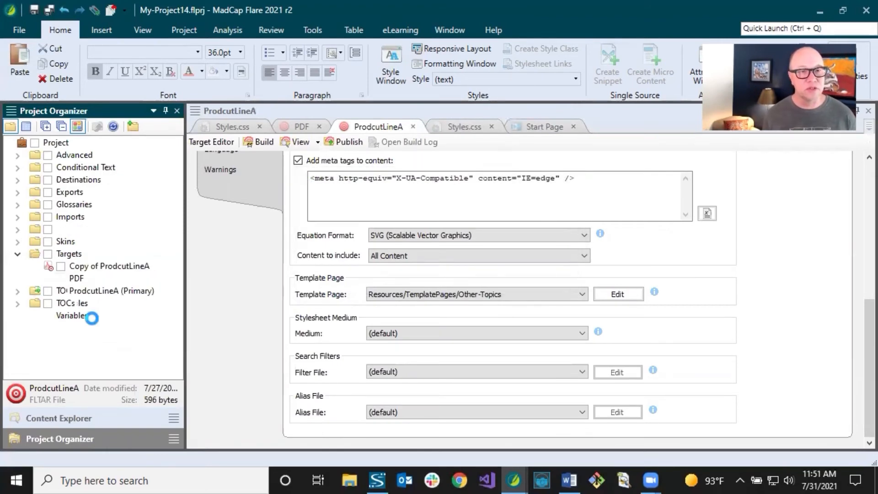
click(99, 268)
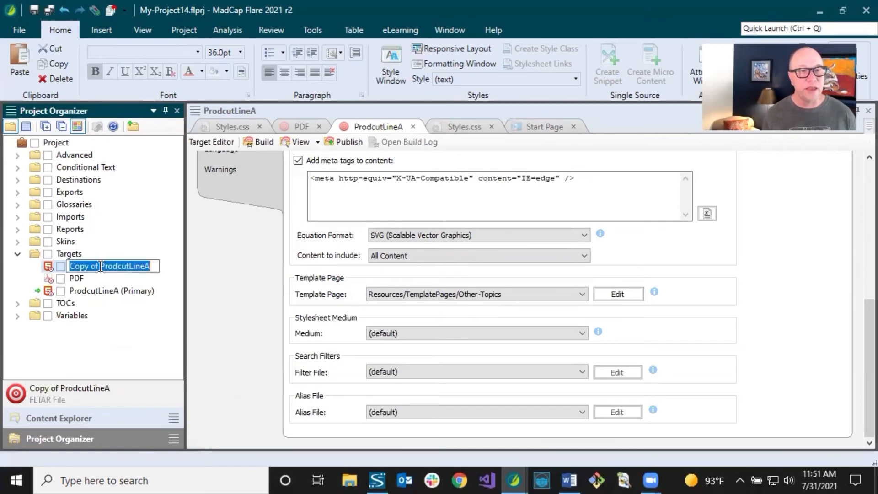
drag(100, 268, 121, 269)
key(BackSpace)
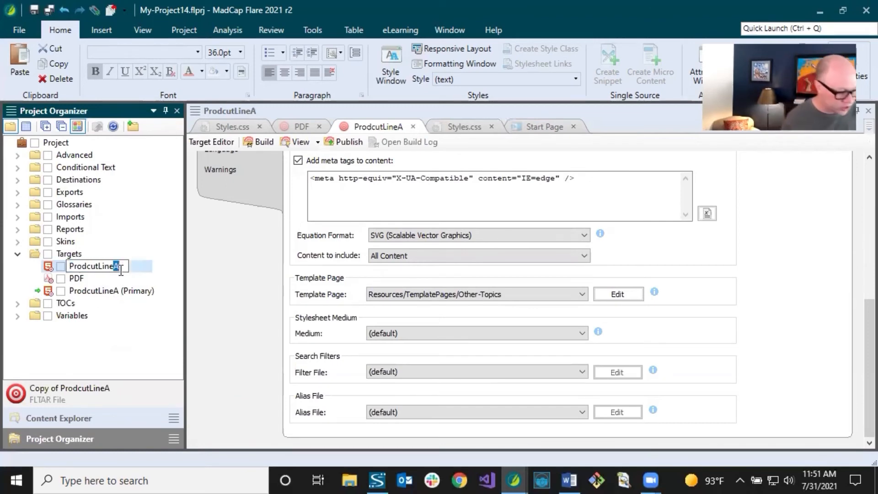
text(B)
key(Return)
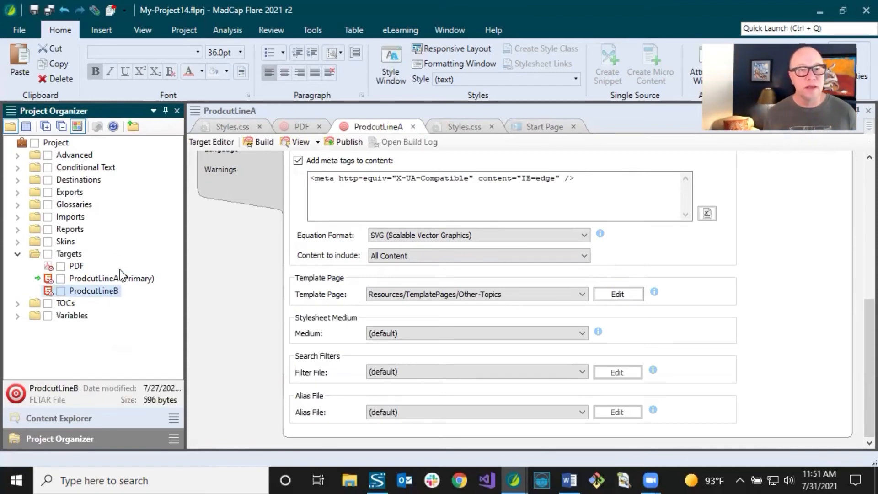
Set the ProdcutLineB target's stylesheet medium to ProductLineB in its advanced settings and save the target.
double_click(99, 292)
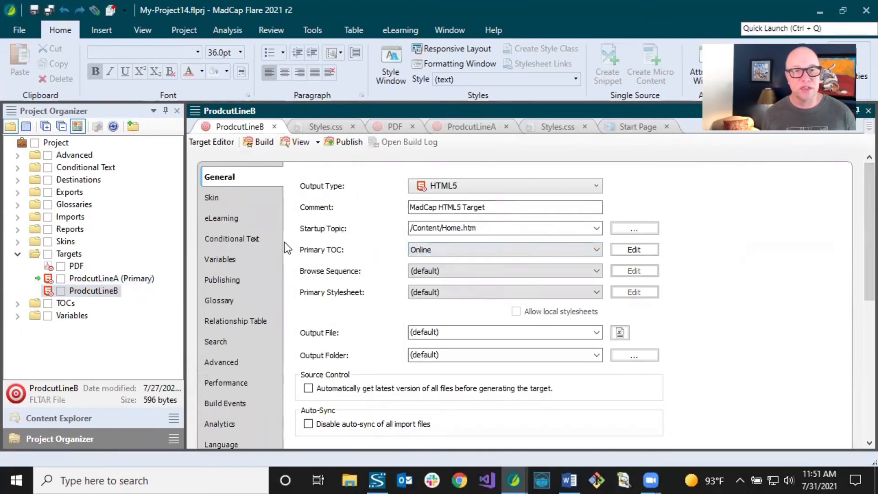
scroll(282, 311, down, 3)
click(225, 285)
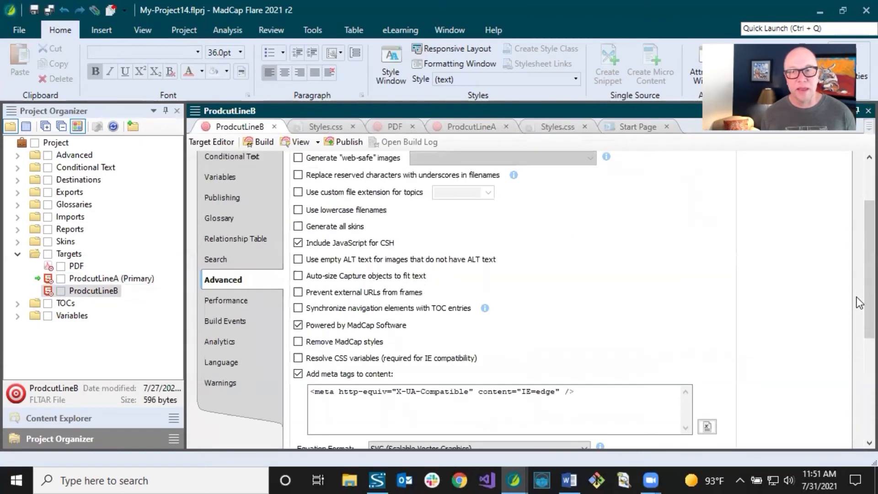
scroll(857, 270, up, 2)
drag(857, 270, 857, 392)
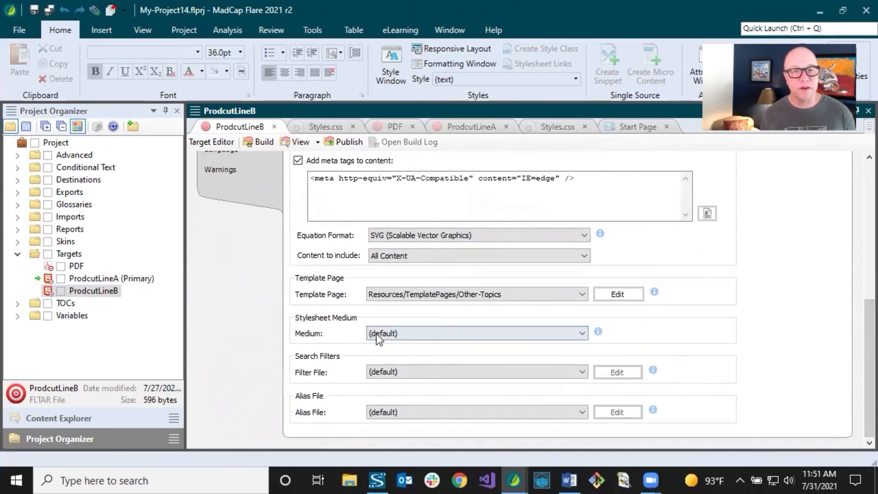
click(407, 332)
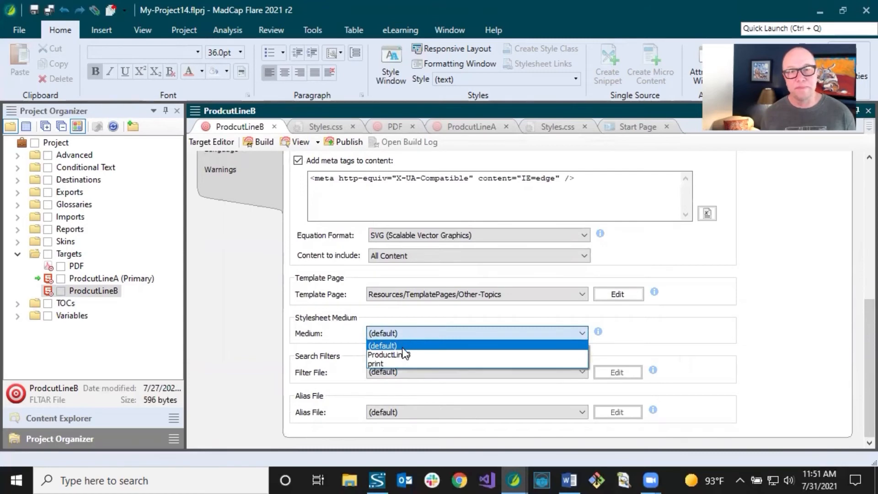
click(403, 355)
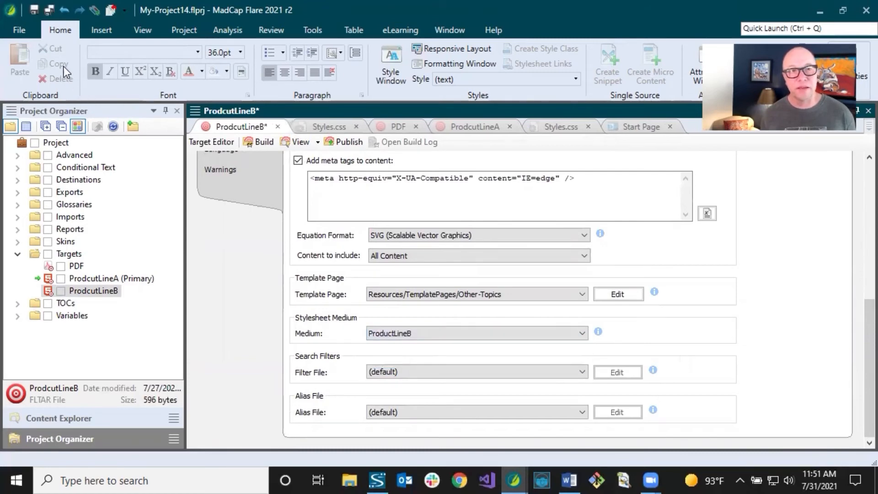
click(34, 13)
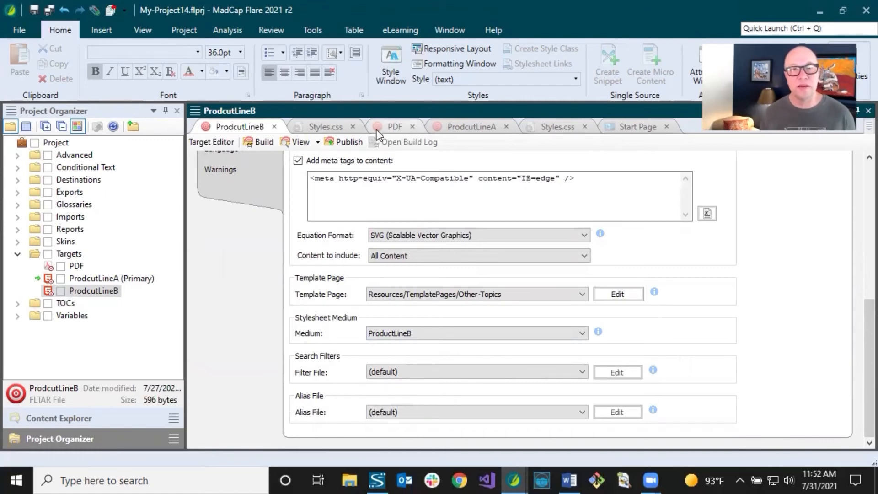
Build the ProdcutLineA target and shrink the Builds pane while the build runs.
click(453, 127)
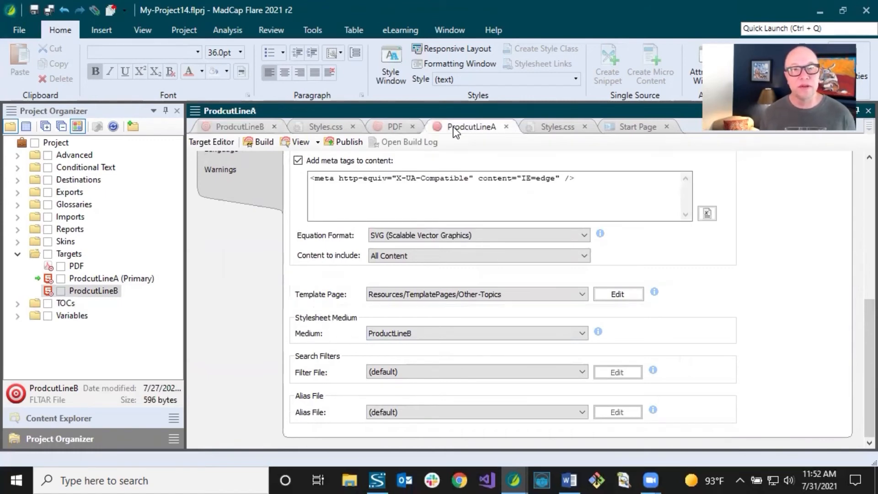
click(268, 142)
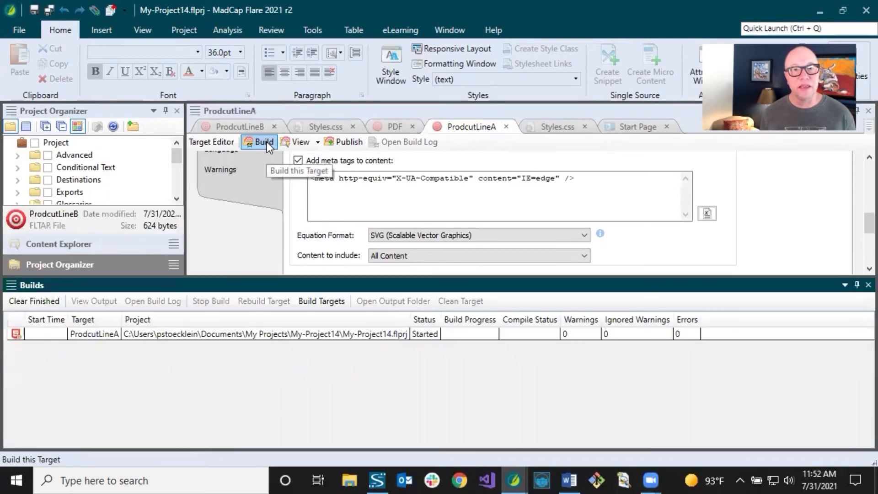
drag(370, 349, 372, 349)
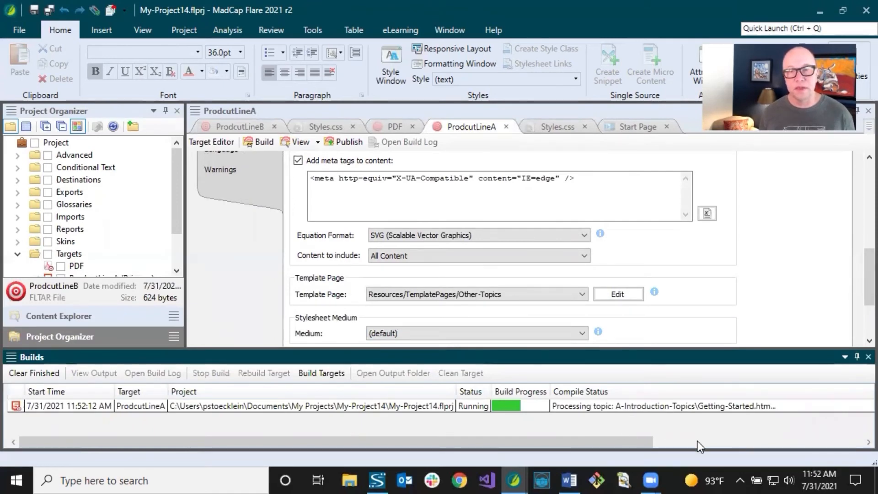
click(788, 440)
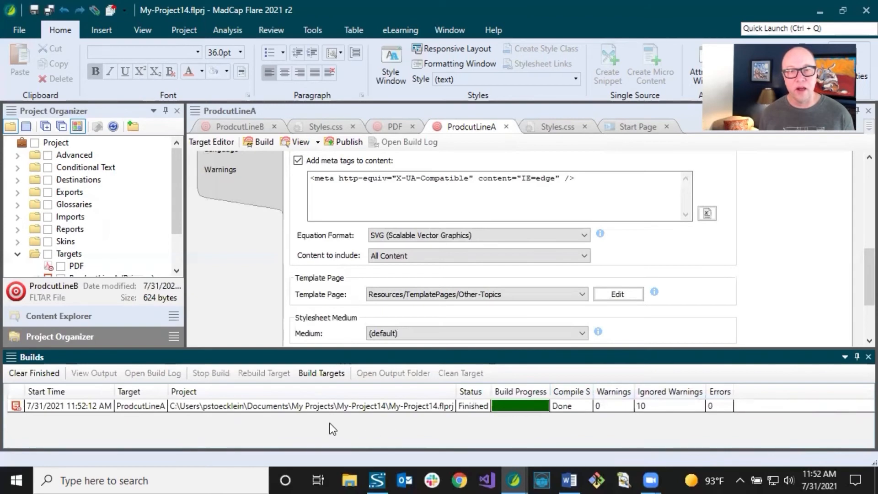
View the built ProdcutLineA output maximized in the browser and examine the heading color of the Getting Started topic.
double_click(313, 407)
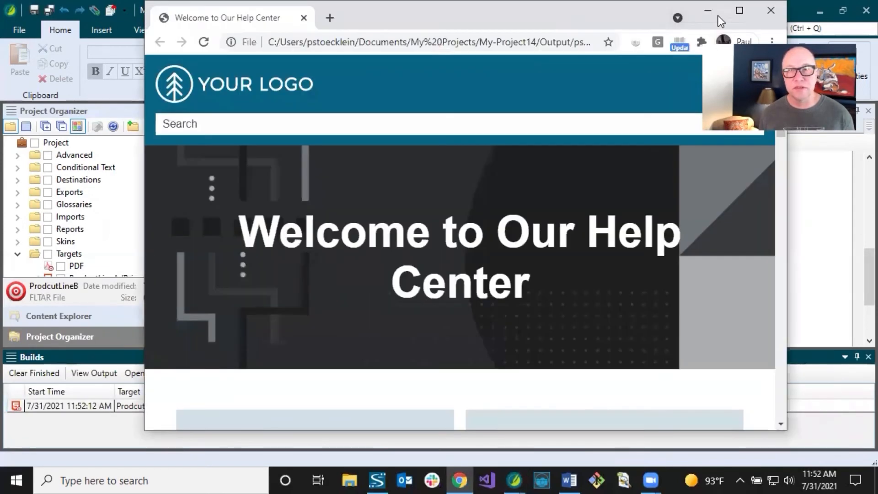
click(741, 11)
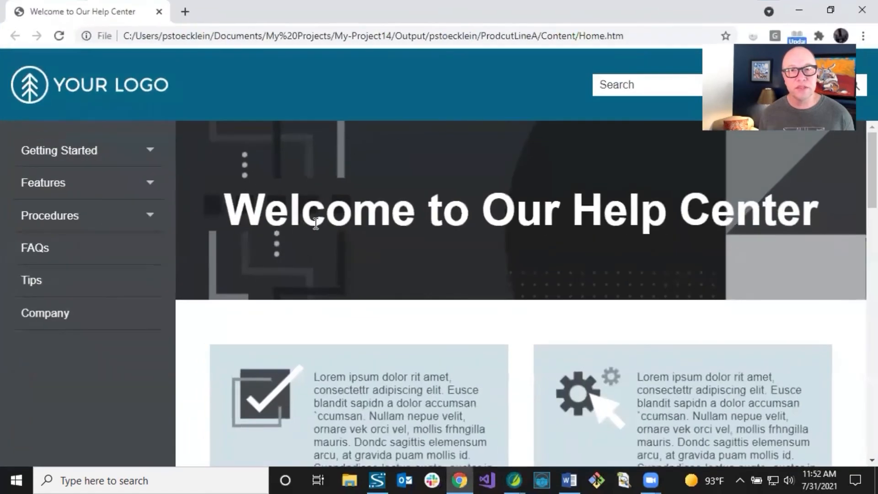
click(81, 155)
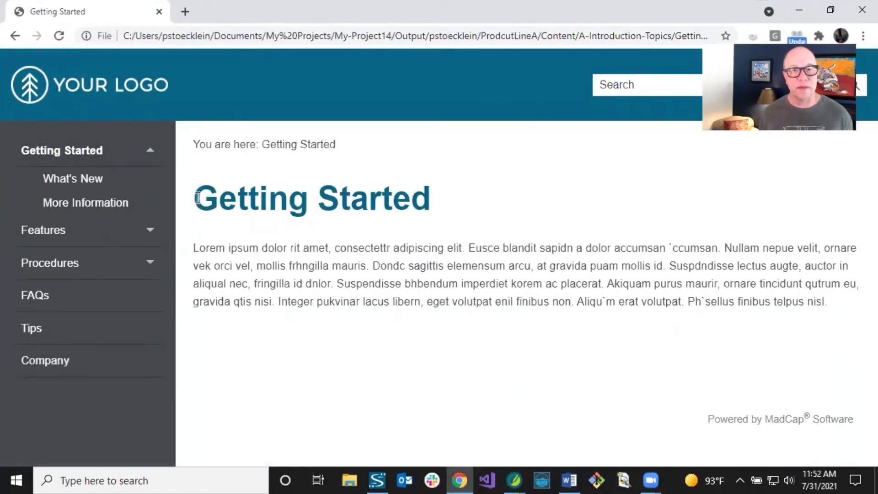
drag(194, 200, 437, 200)
click(427, 200)
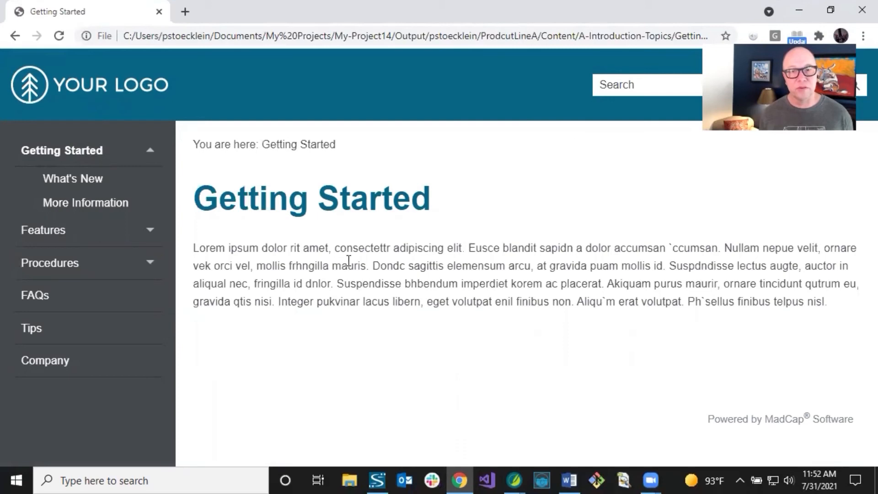
Switch to the My-Project14 window in Flare, build the ProdcutLineB target, and open the Getting Started topic in its output.
mouse_move(519, 471)
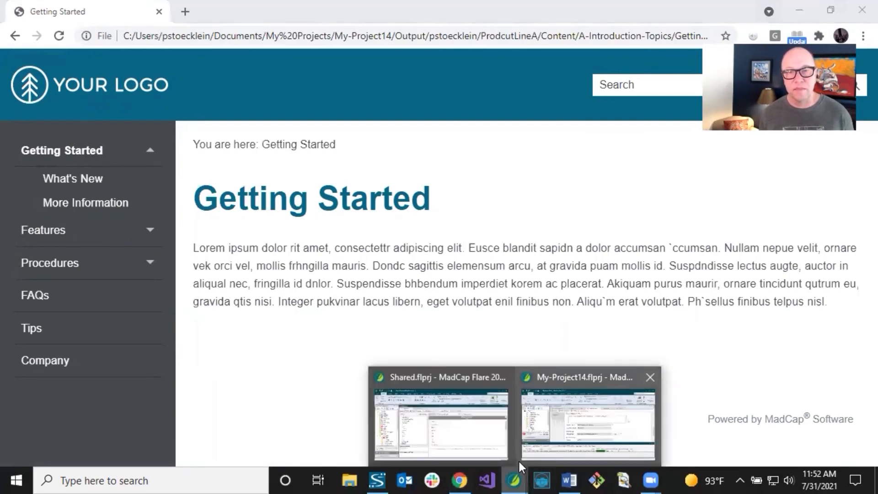
click(555, 435)
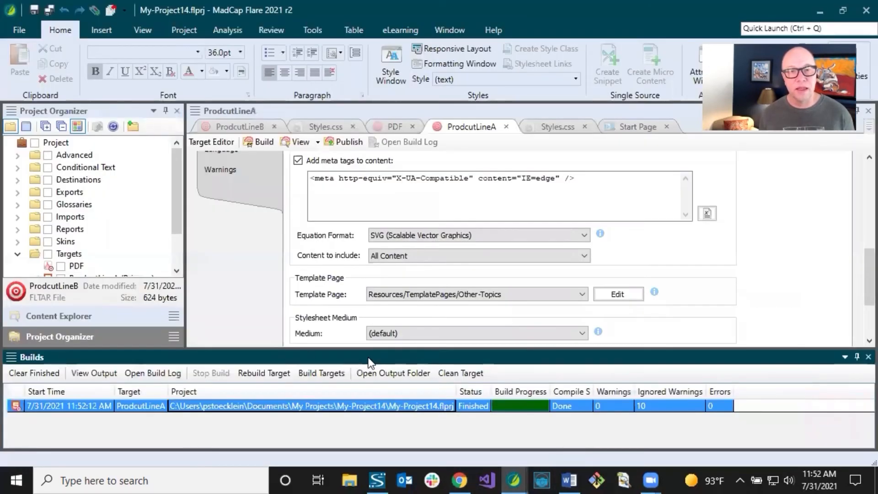
click(229, 126)
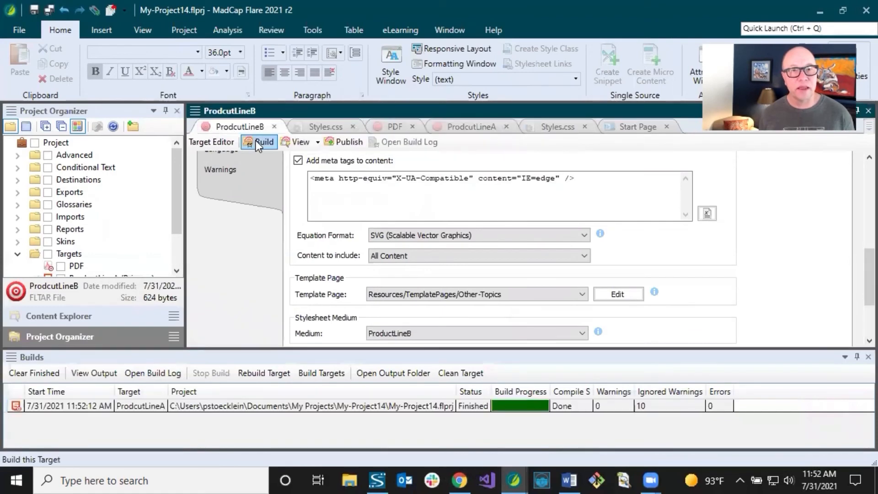
click(256, 142)
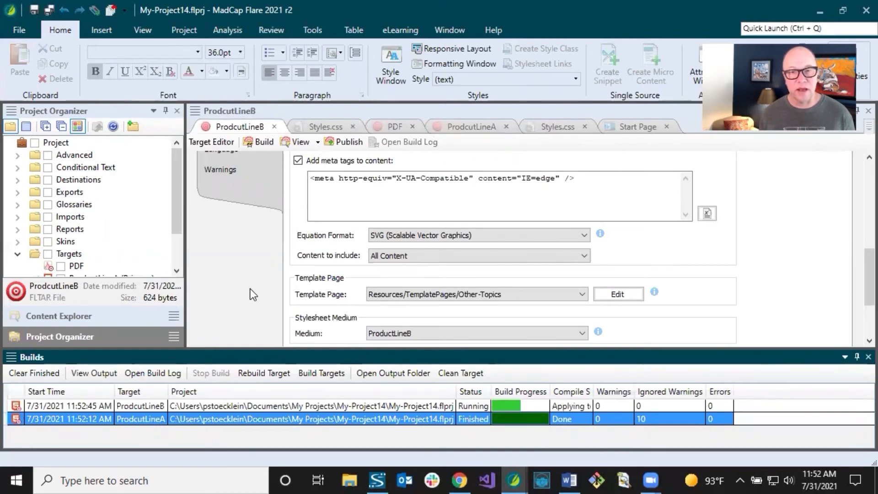
double_click(257, 405)
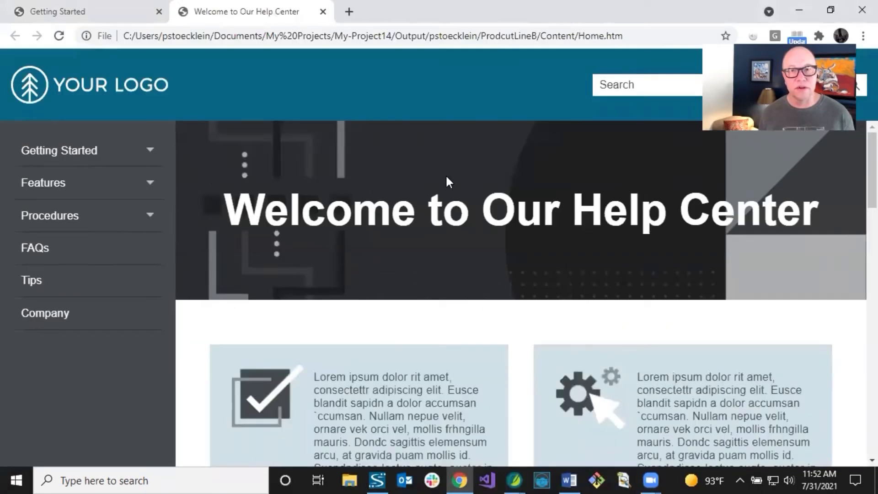
click(93, 162)
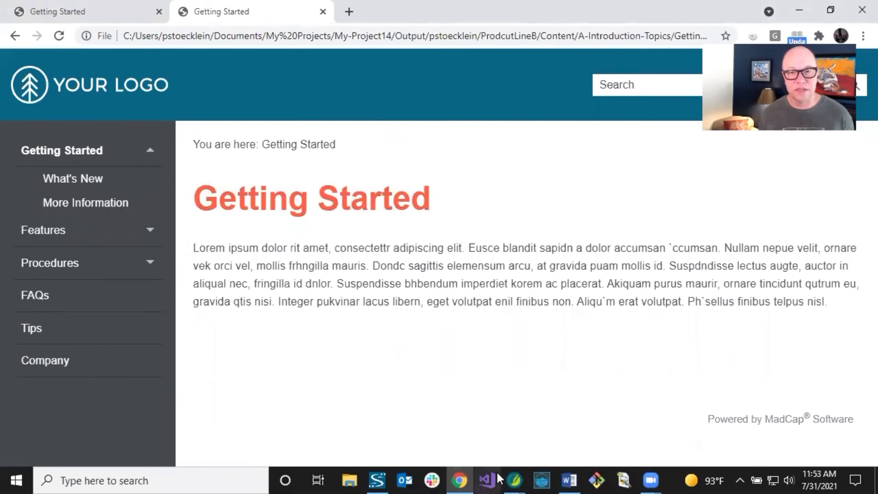
Return to the My-Project14 window in Flare and build the PDF target.
click(513, 479)
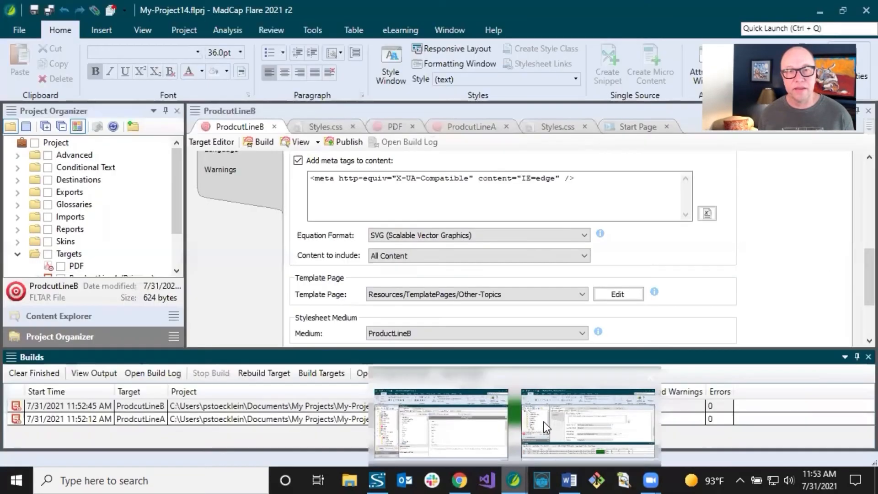
click(544, 421)
click(389, 126)
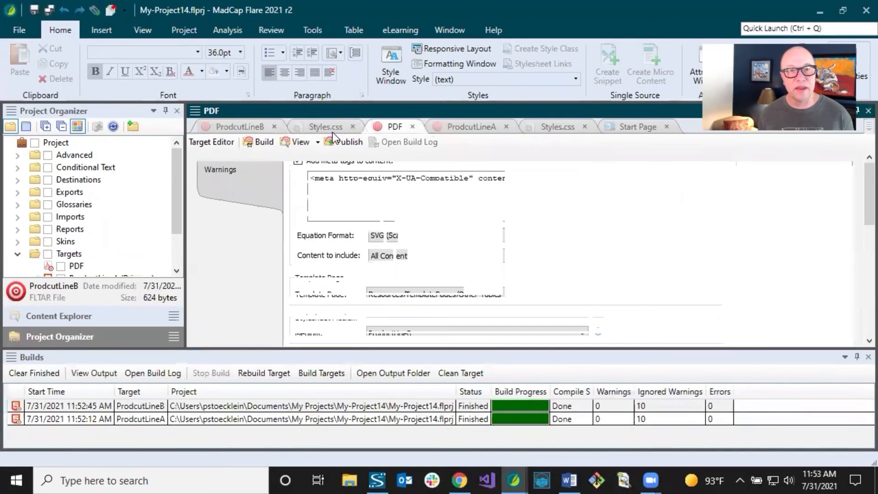
click(258, 146)
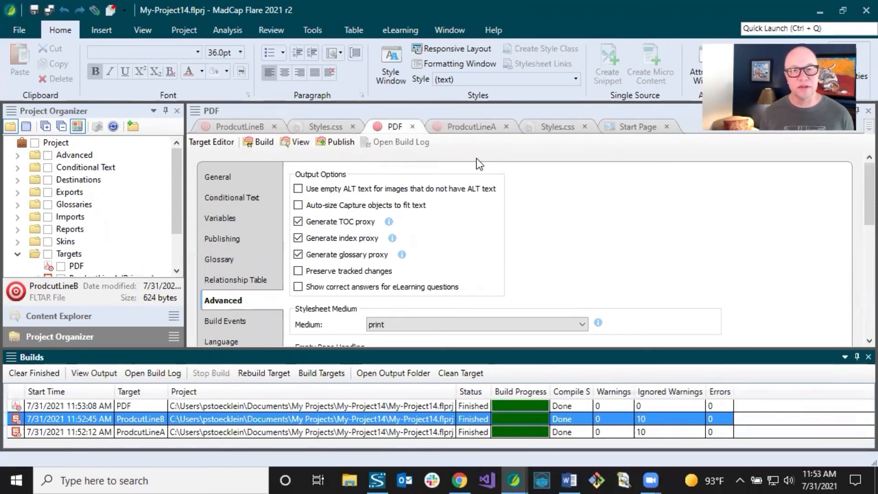
View the built PDF and examine the color of the Getting Started heading after the table of contents.
click(262, 406)
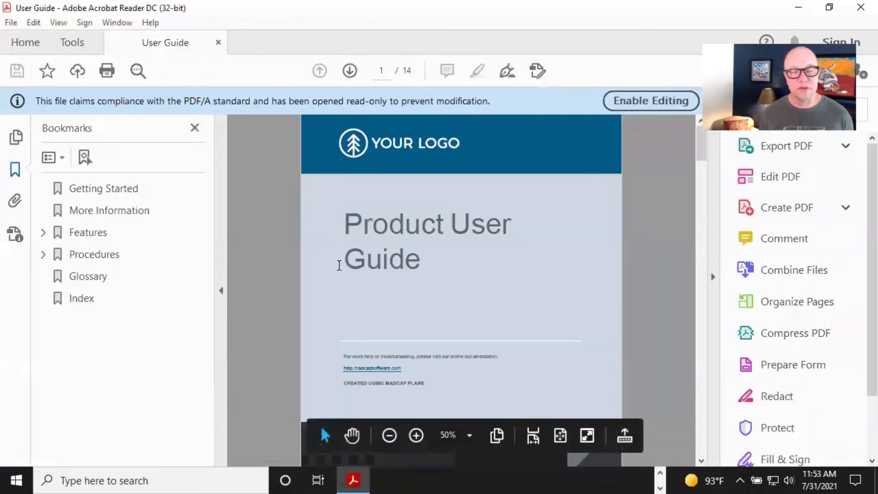
scroll(383, 264, down, 6)
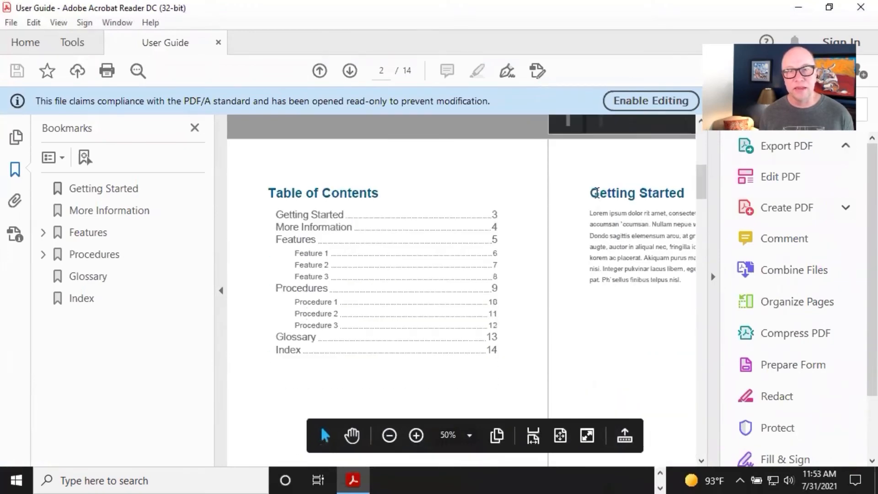
click(598, 194)
drag(604, 193, 636, 193)
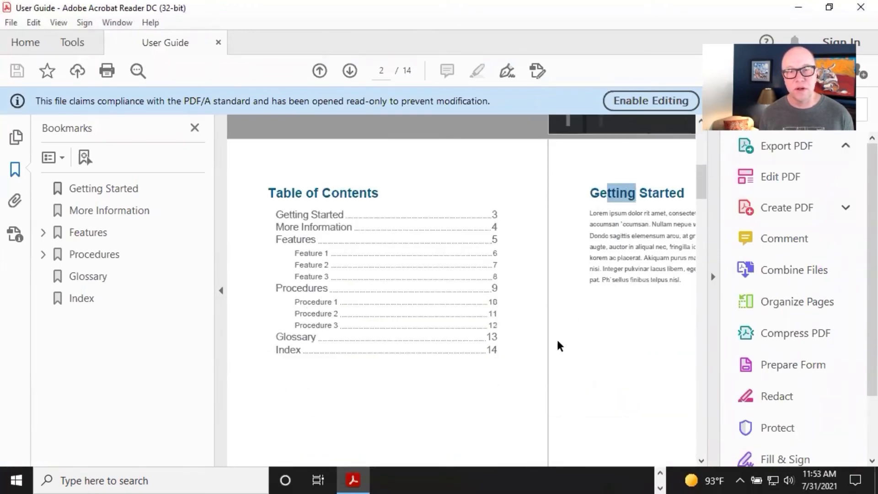
click(623, 194)
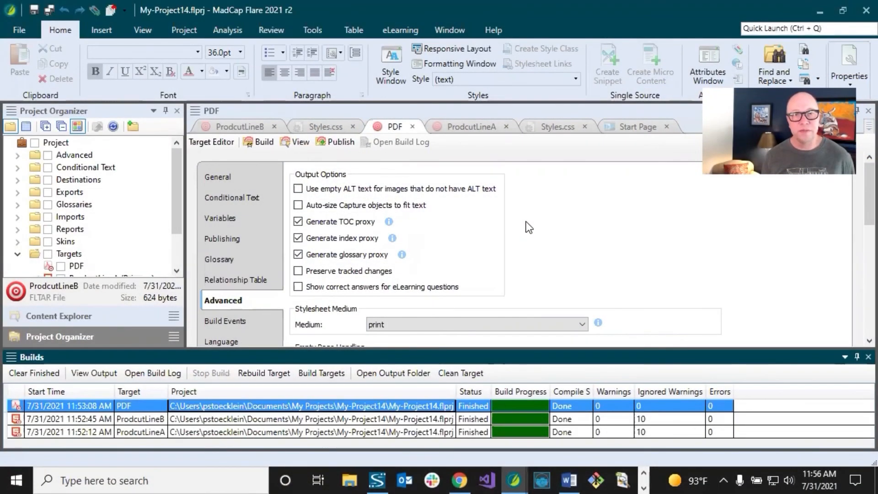
Bring up the Styles.css stylesheet showing its medium columns and unpin the Builds pane so it hides.
click(553, 128)
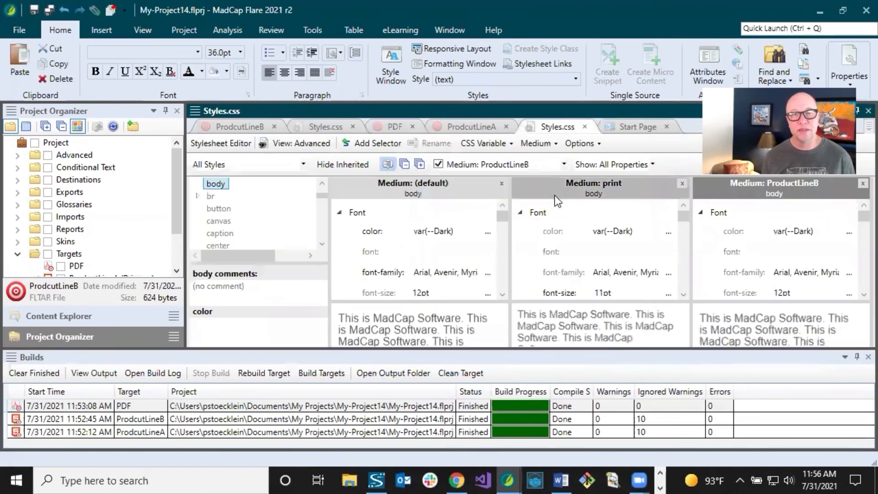
click(859, 362)
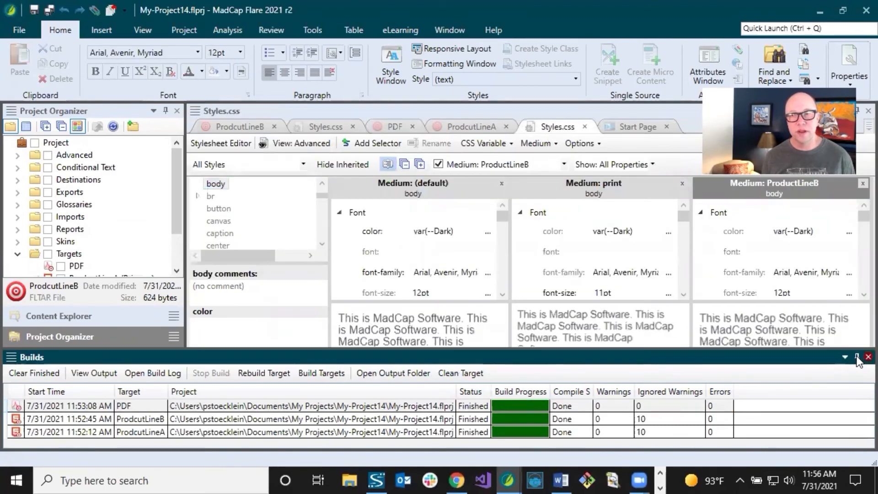
click(857, 358)
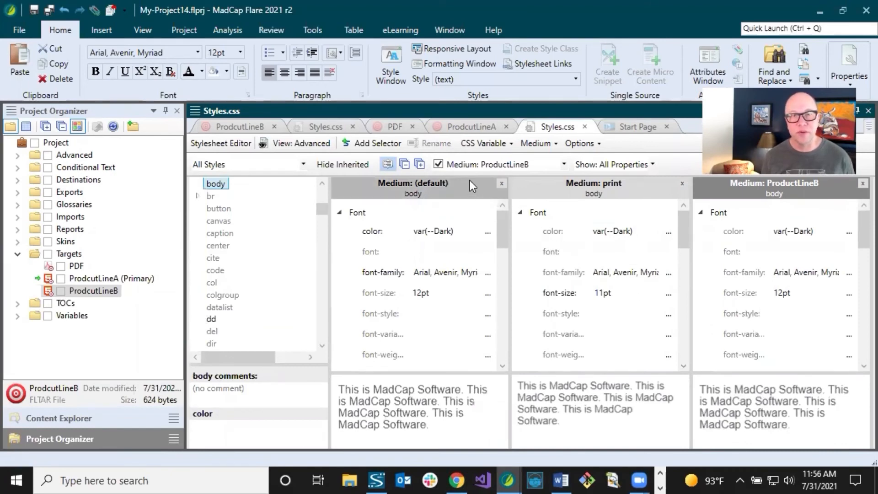
View the stylesheet in the Simplified view and switch its displayed medium to (default).
click(303, 144)
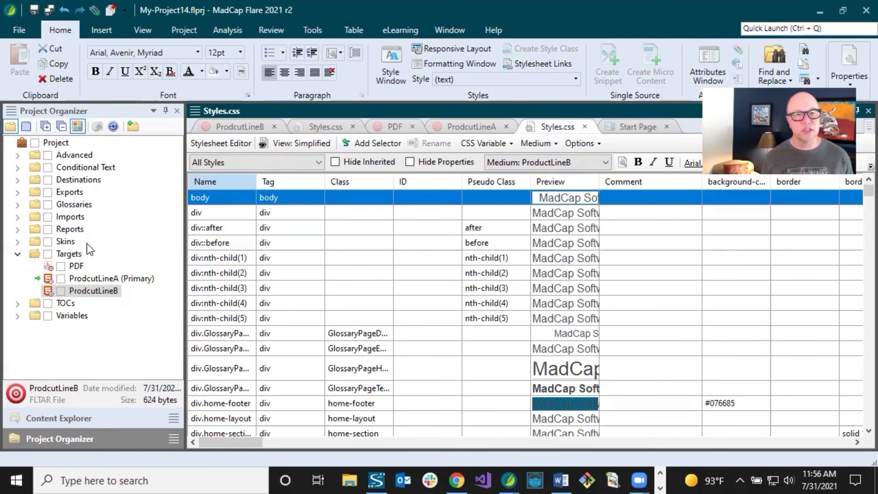
click(219, 215)
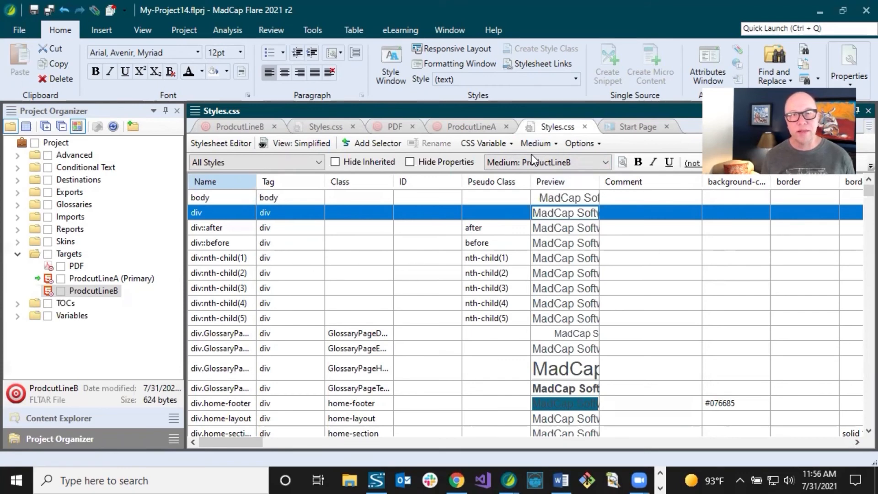
click(569, 163)
click(551, 176)
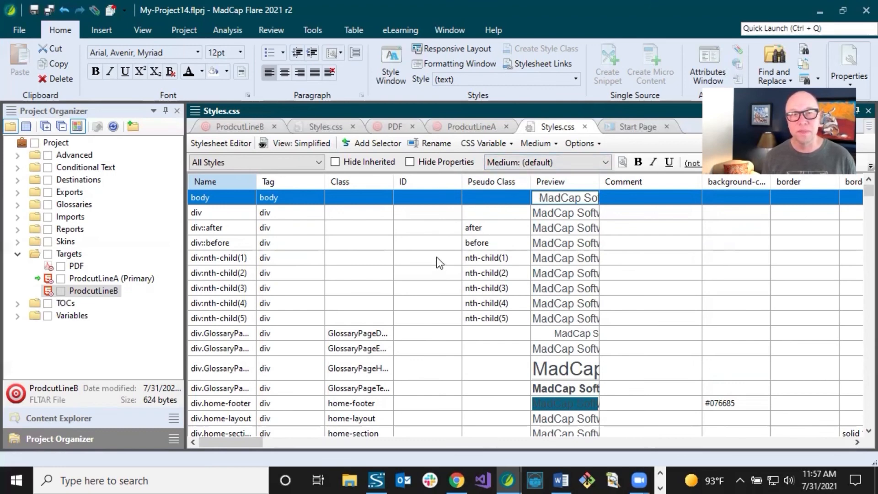
Return the stylesheet to the Advanced view and close the (default) and ProductLineB medium columns.
click(305, 144)
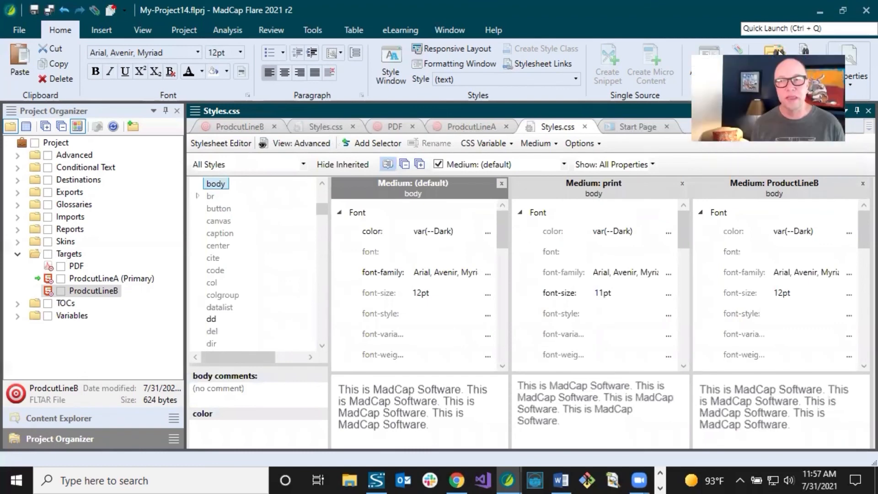
click(503, 184)
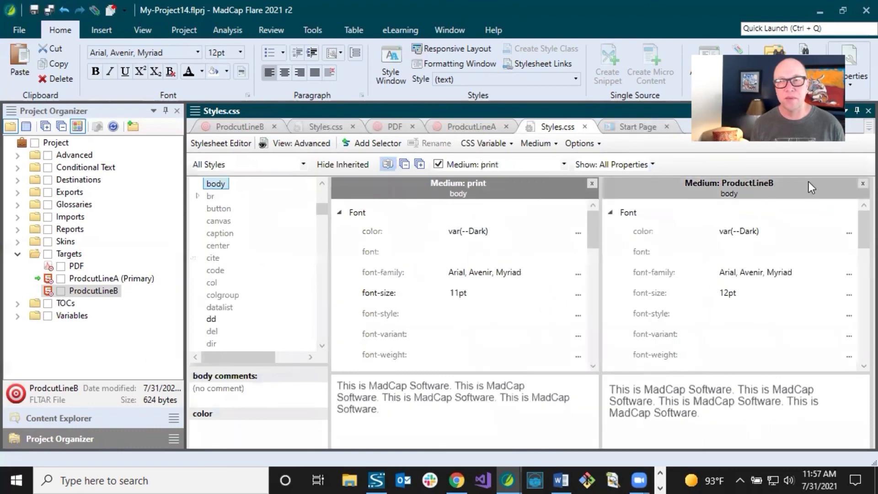
click(862, 184)
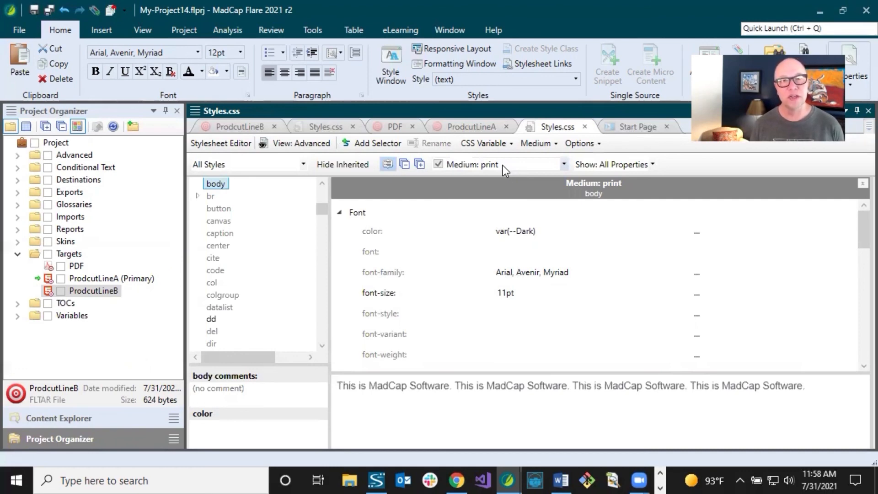
Display the (default) medium in the stylesheet and close the print medium column.
click(564, 164)
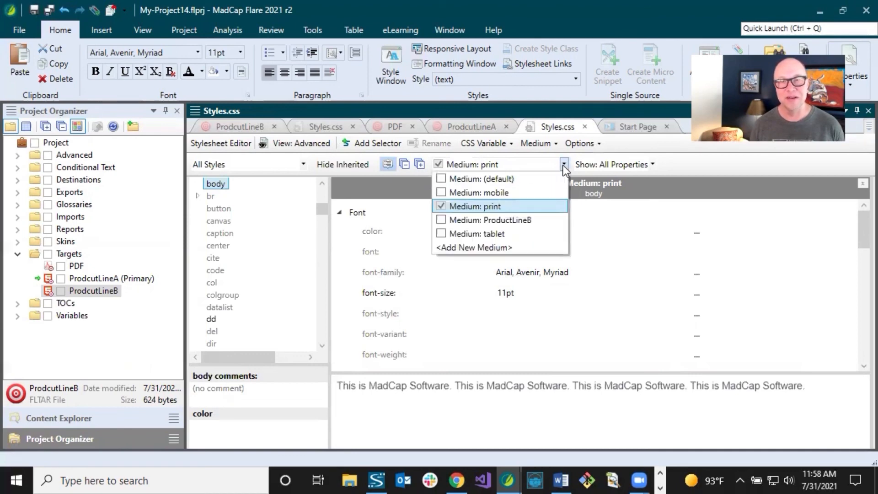
click(454, 177)
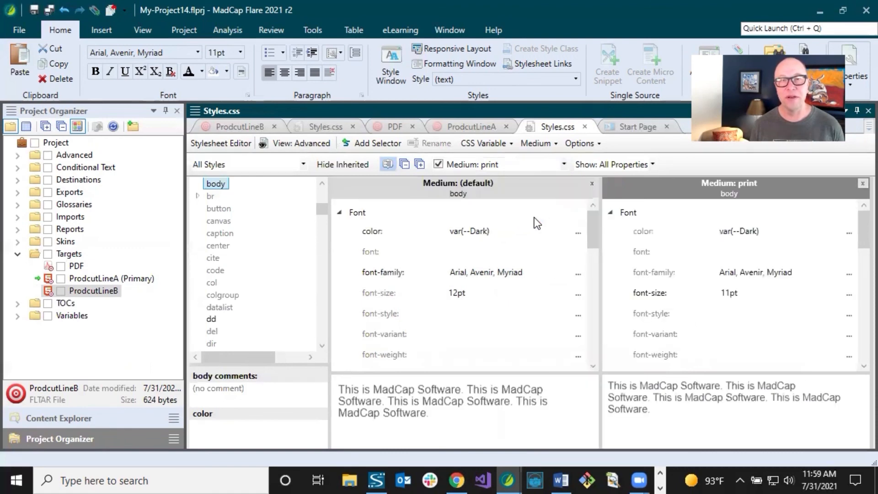
click(862, 184)
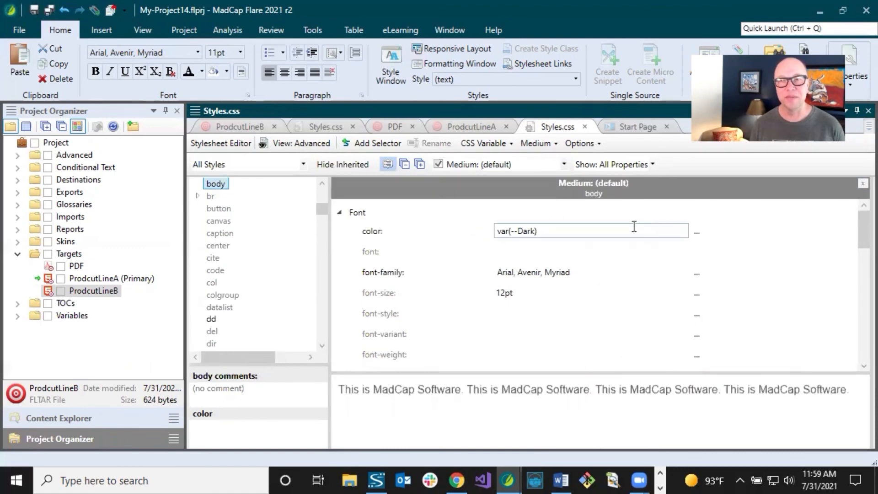